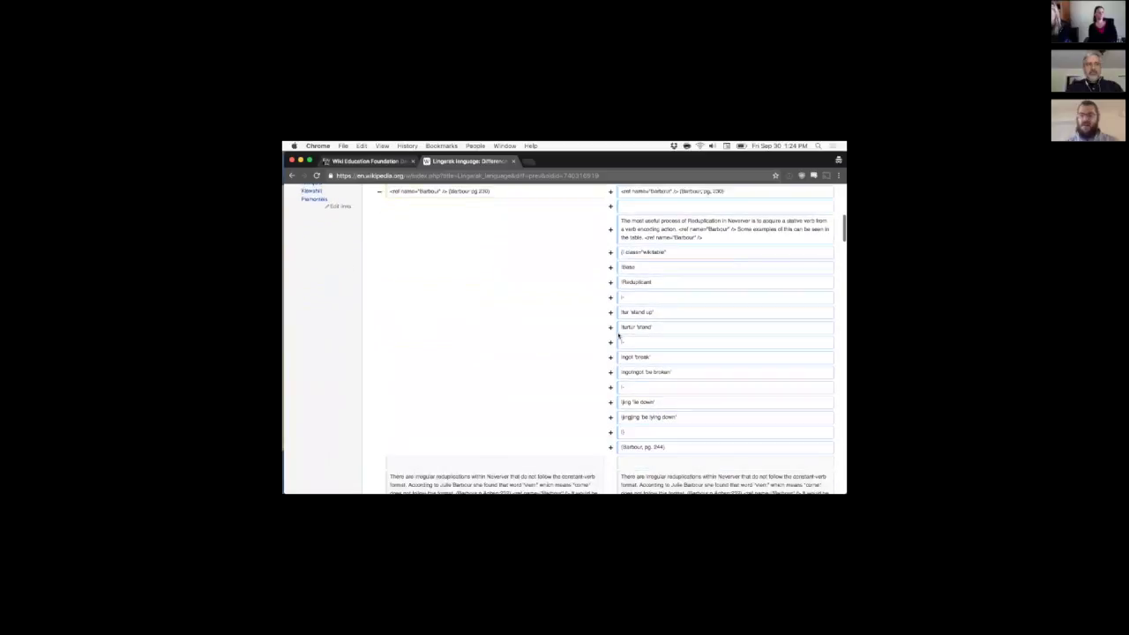
Finish reviewing the Lingarak language revision comparison, close it, and collapse the expanded student entry in the course's student list
scroll(618, 336, up, 8)
scroll(619, 334, up, 3)
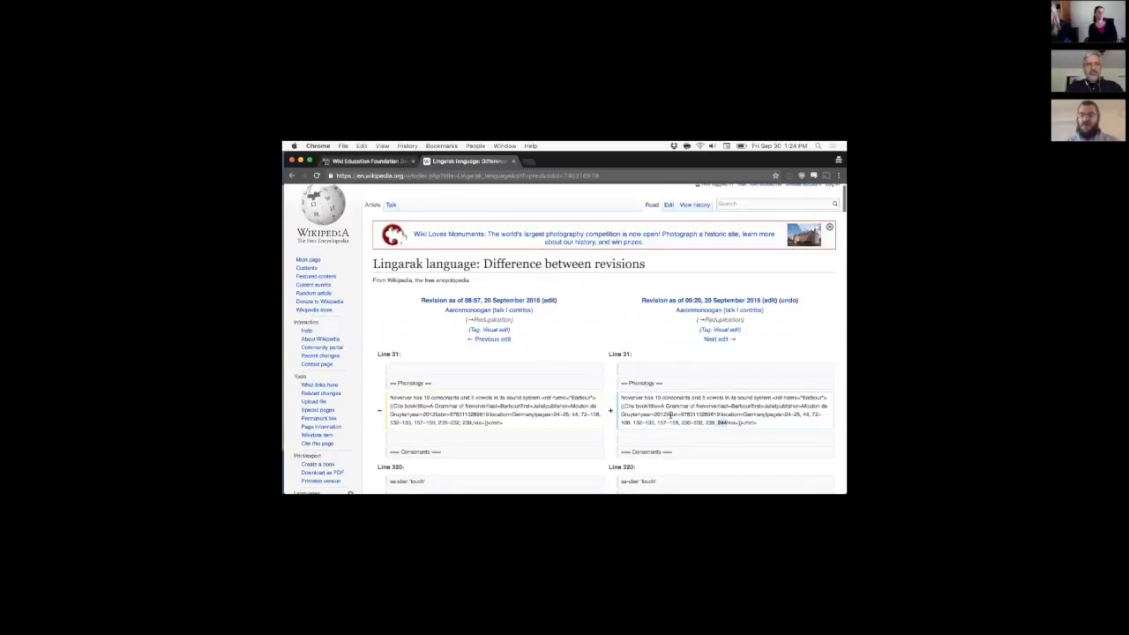
scroll(666, 412, down, 3)
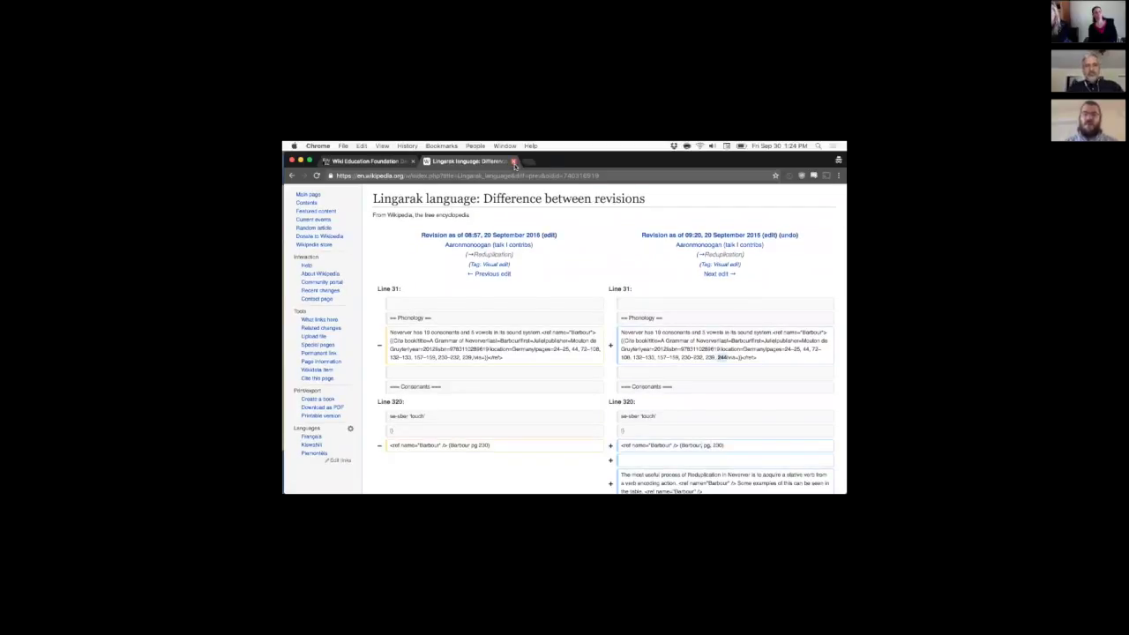
click(512, 160)
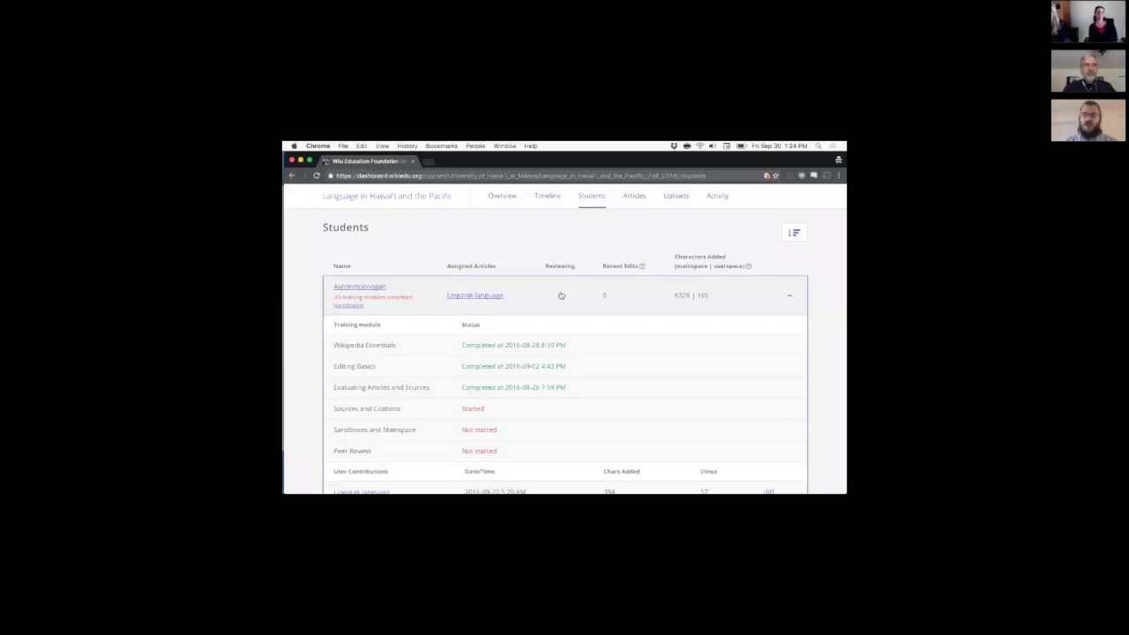
click(561, 294)
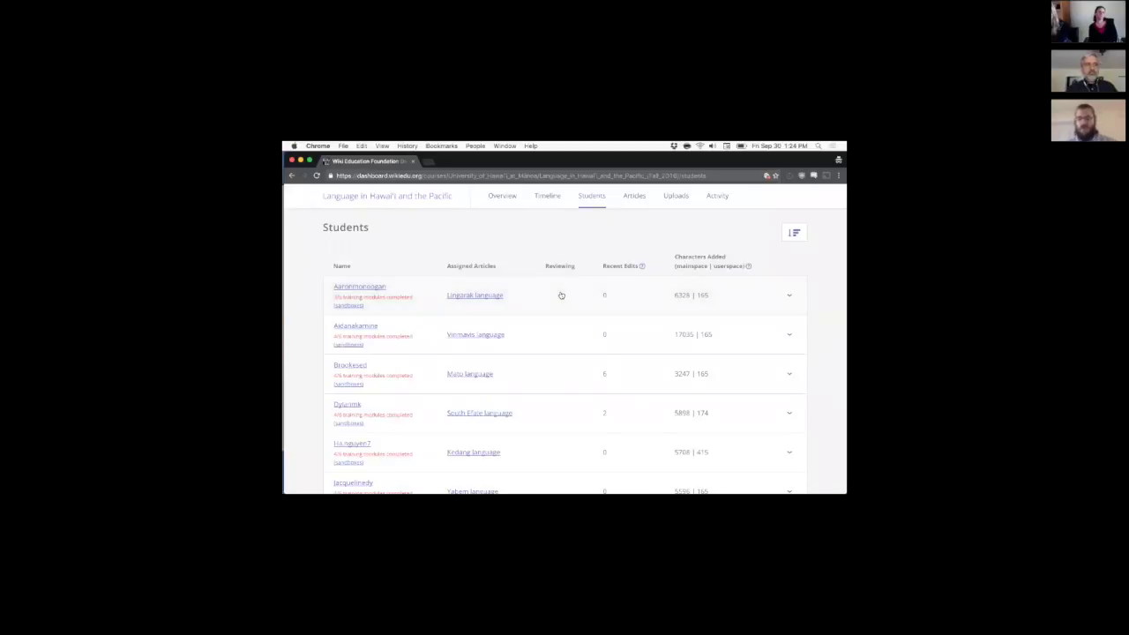
Sort the course's student list by recent edits, with the most active students first
scroll(557, 275, up, 2)
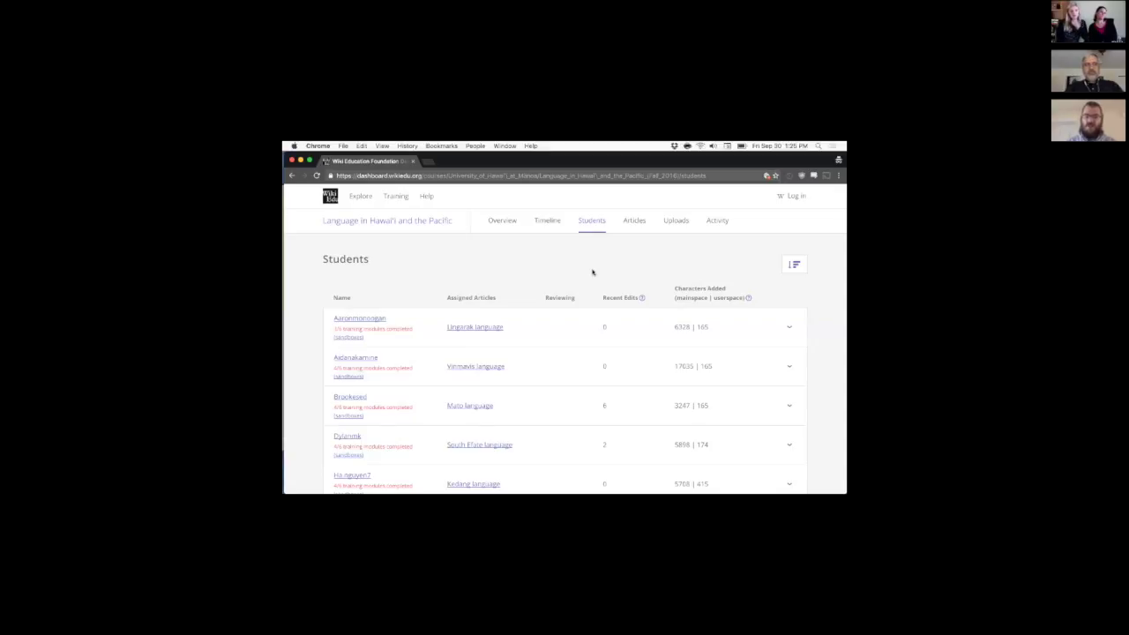
scroll(592, 255, down, 3)
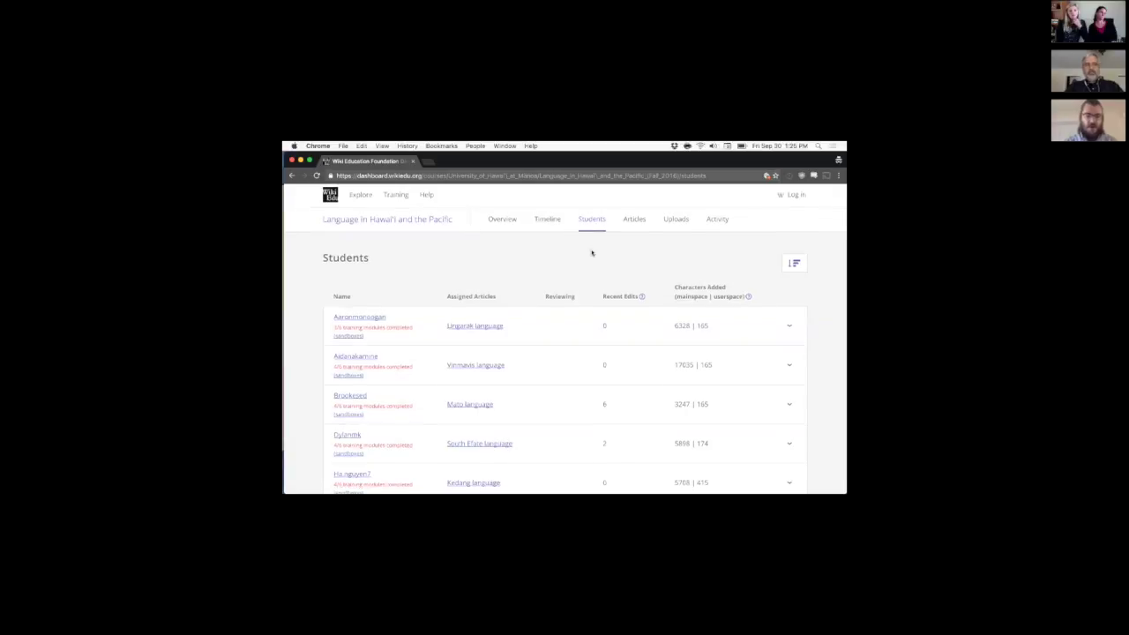
scroll(591, 253, up, 3)
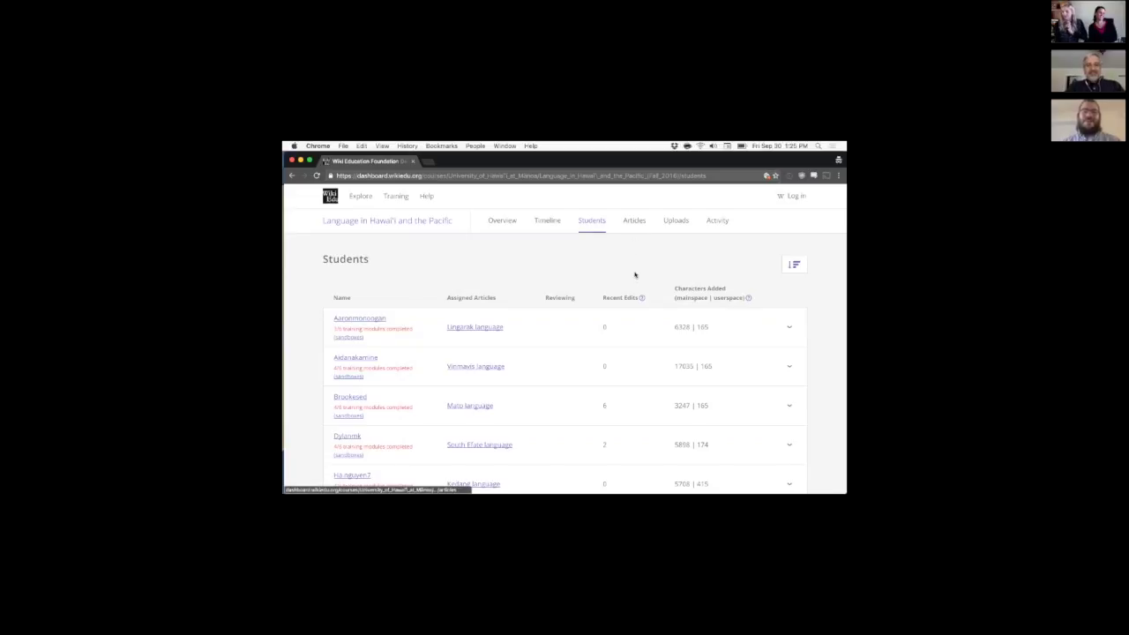
scroll(633, 264, down, 2)
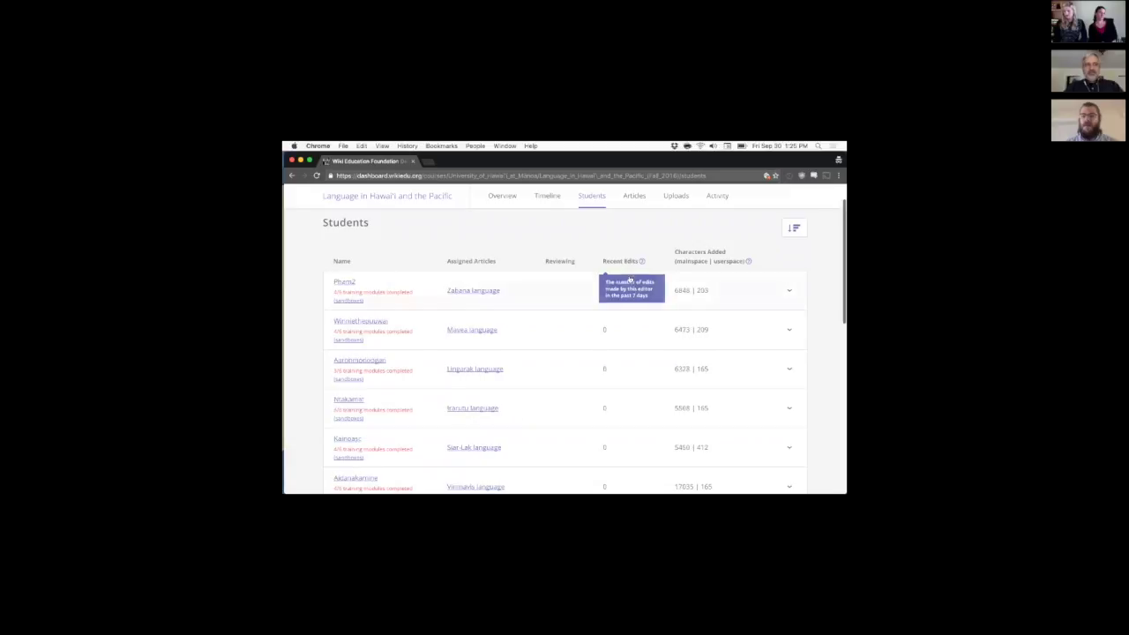
click(623, 262)
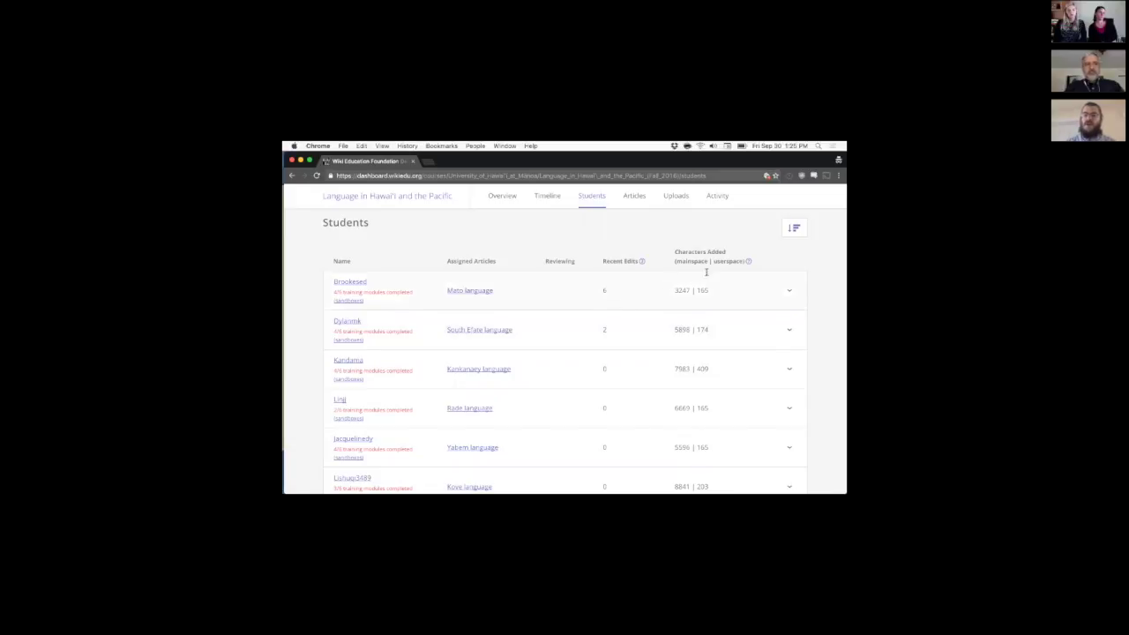
Sort the student list by characters added in descending order, and reverse it to ascending order
mouse_move(716, 256)
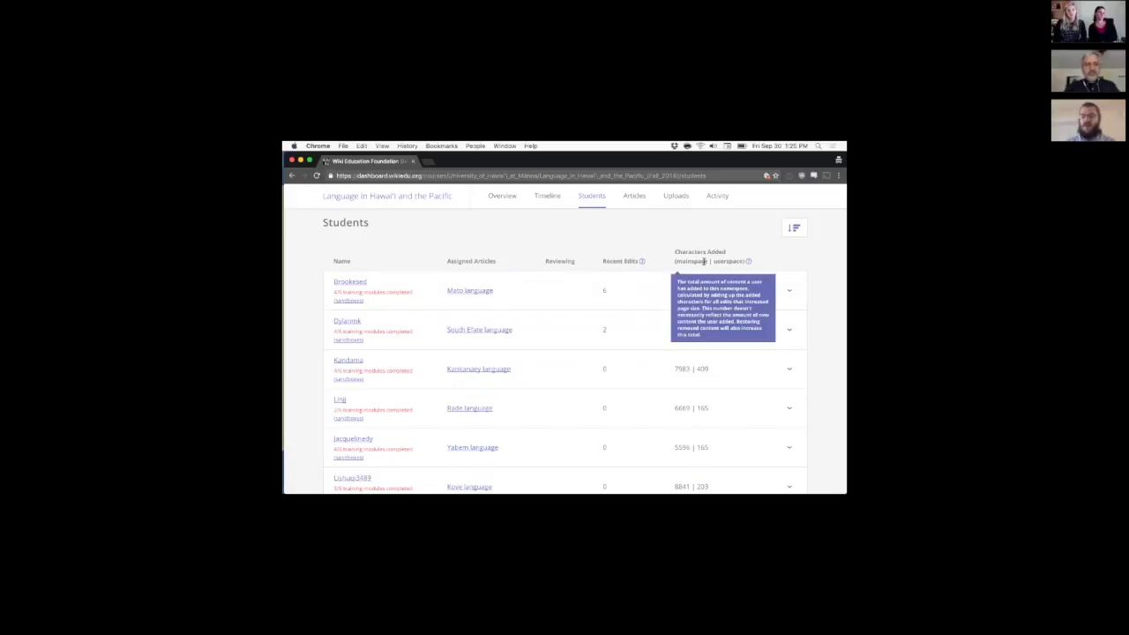
click(703, 261)
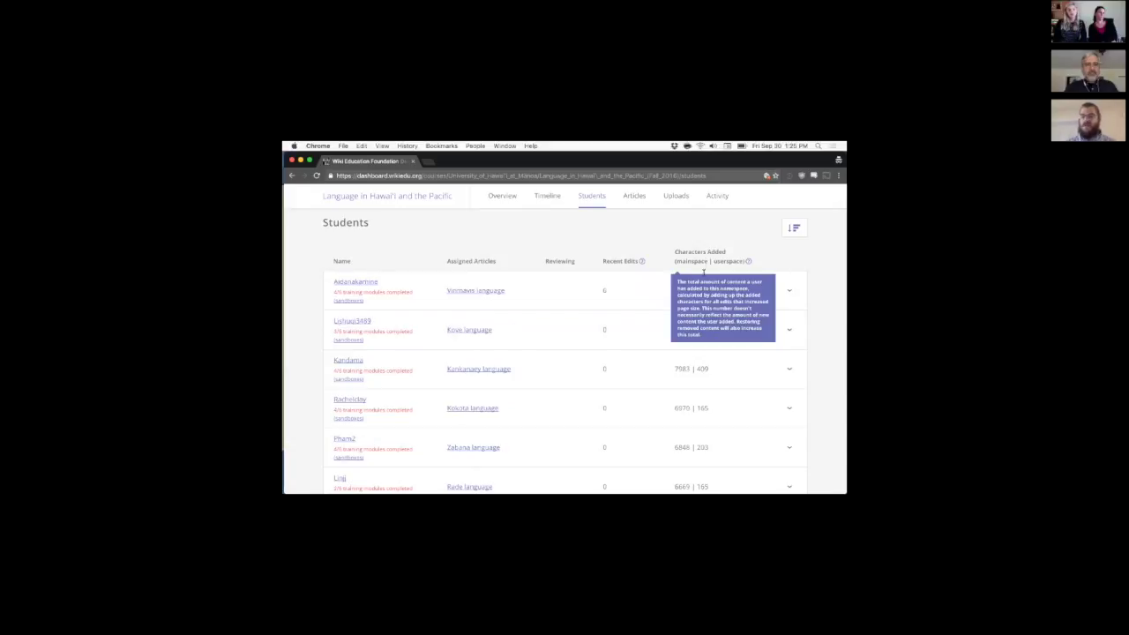
click(696, 261)
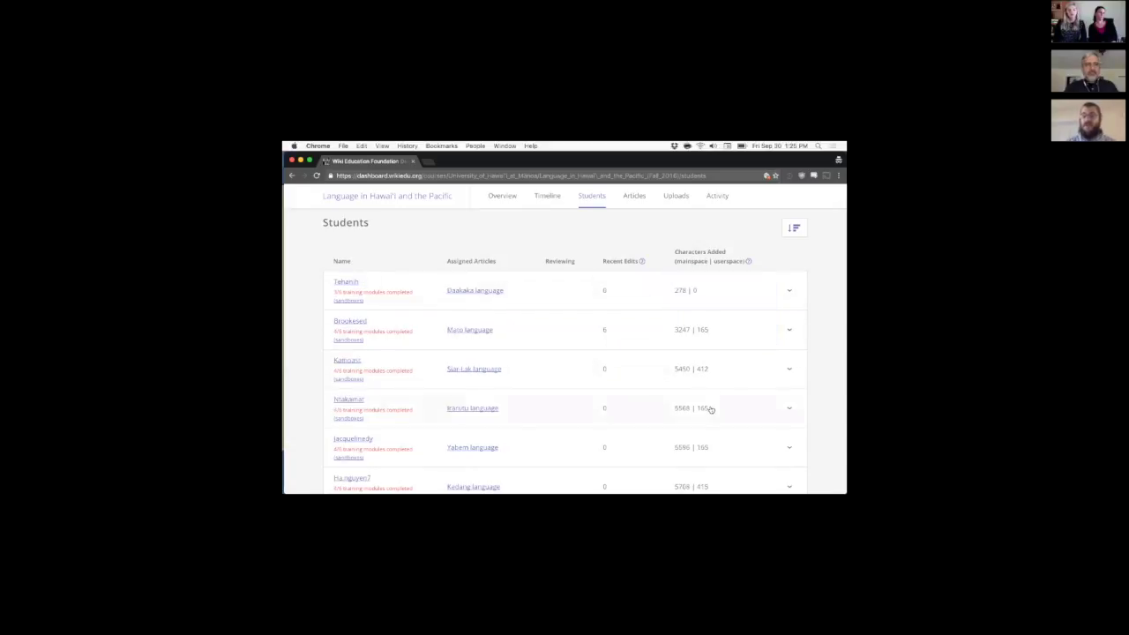
Open the course's list of edited articles and review the characters added and views for each article
scroll(675, 228, up, 2)
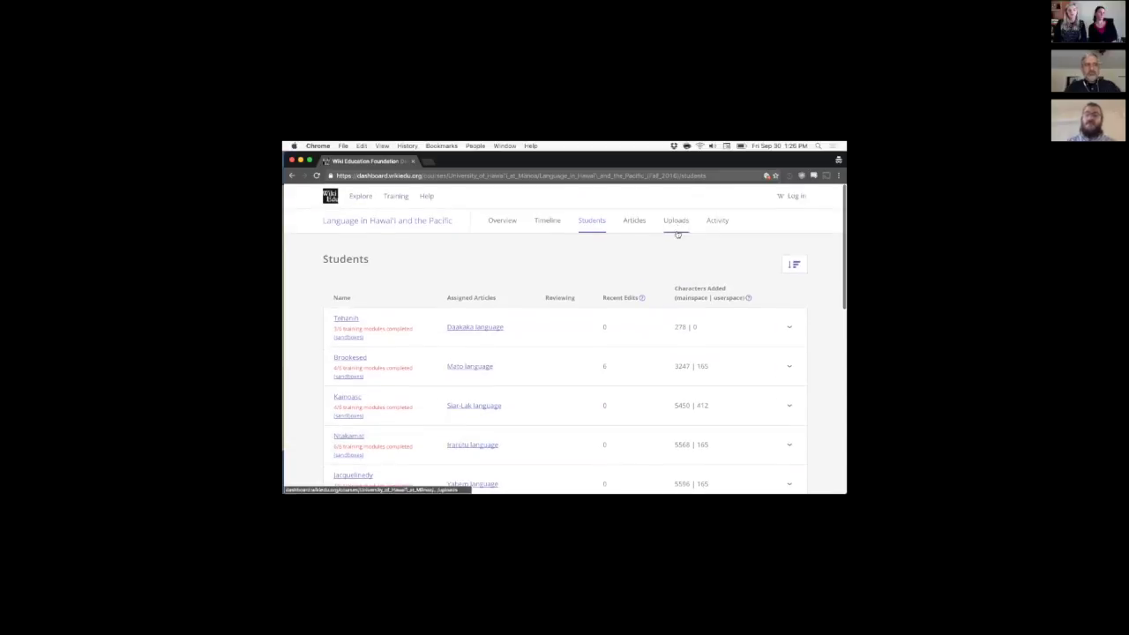
click(632, 226)
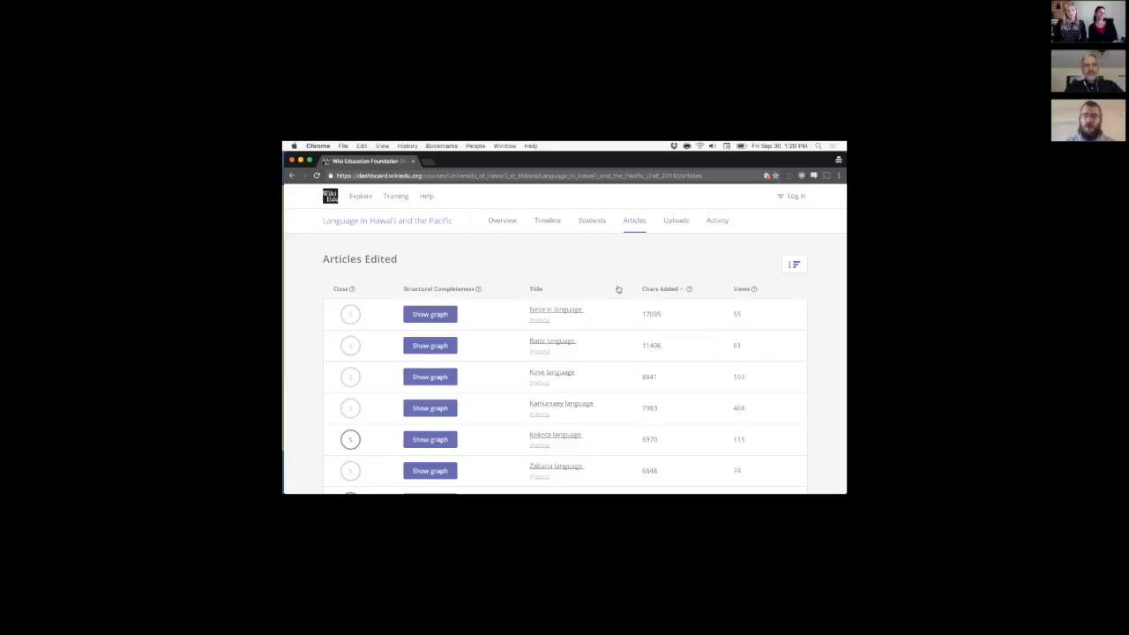
scroll(606, 271, down, 1)
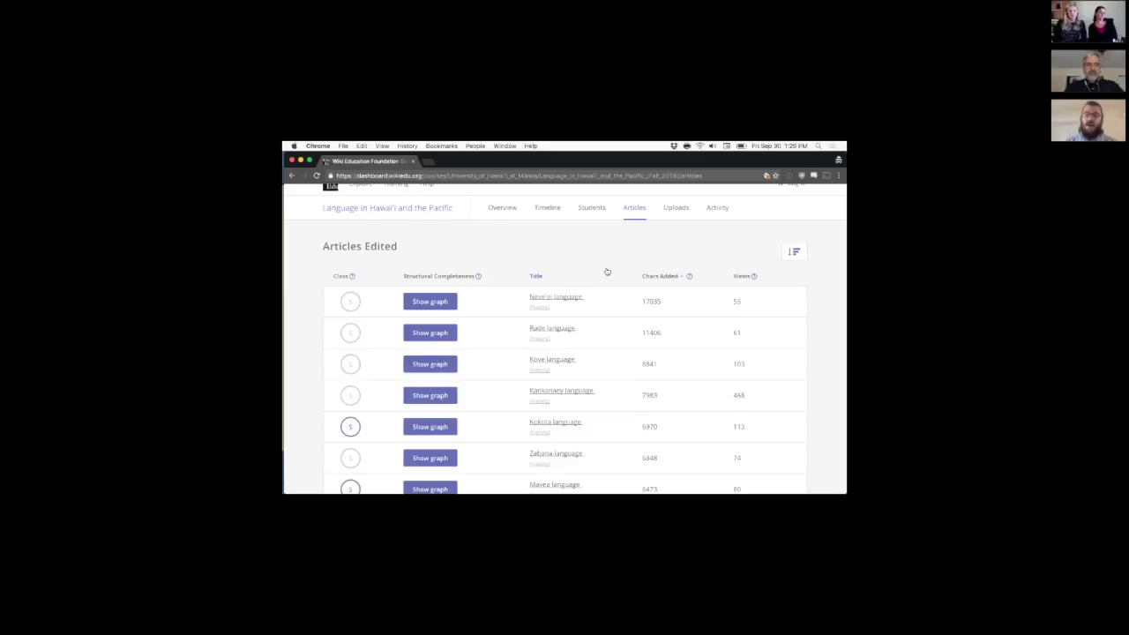
scroll(607, 271, down, 1)
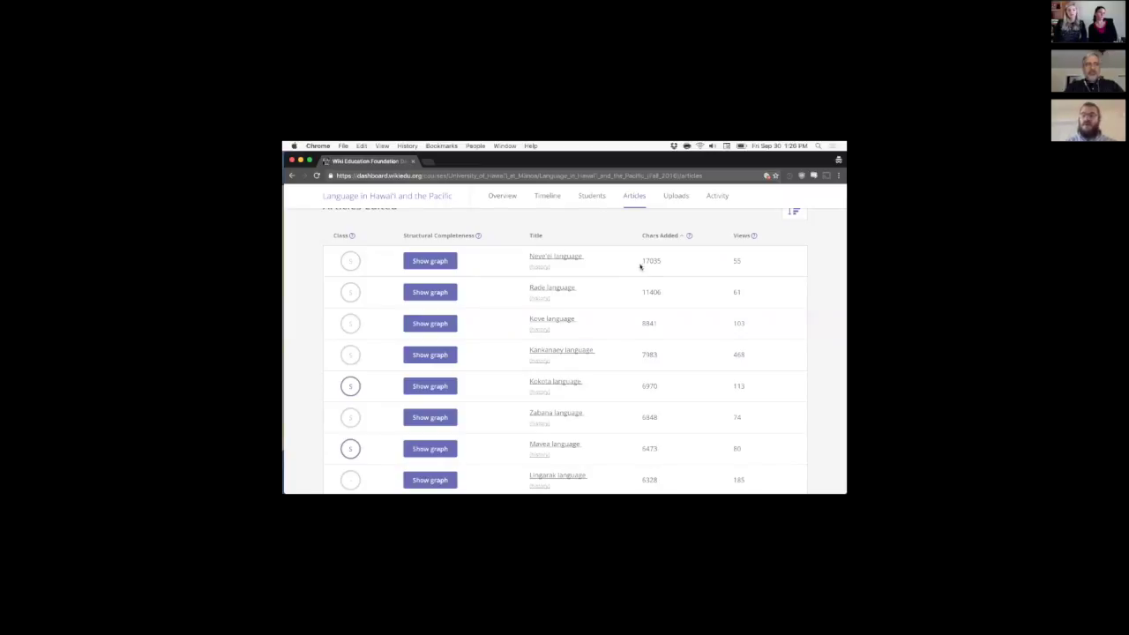
scroll(697, 254, down, 1)
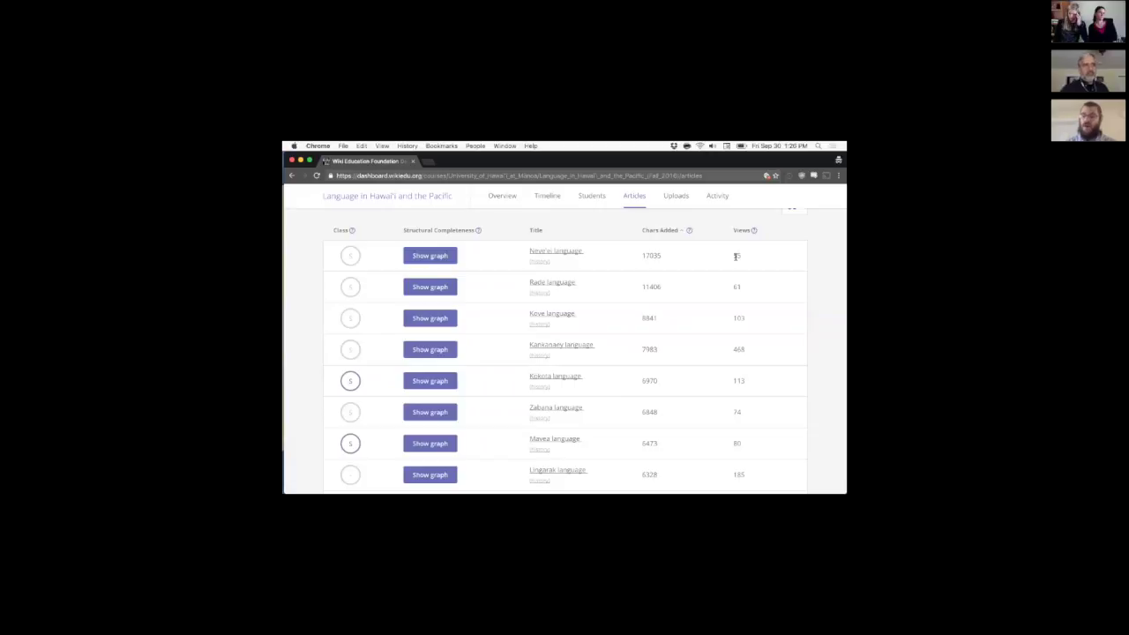
scroll(726, 285, up, 3)
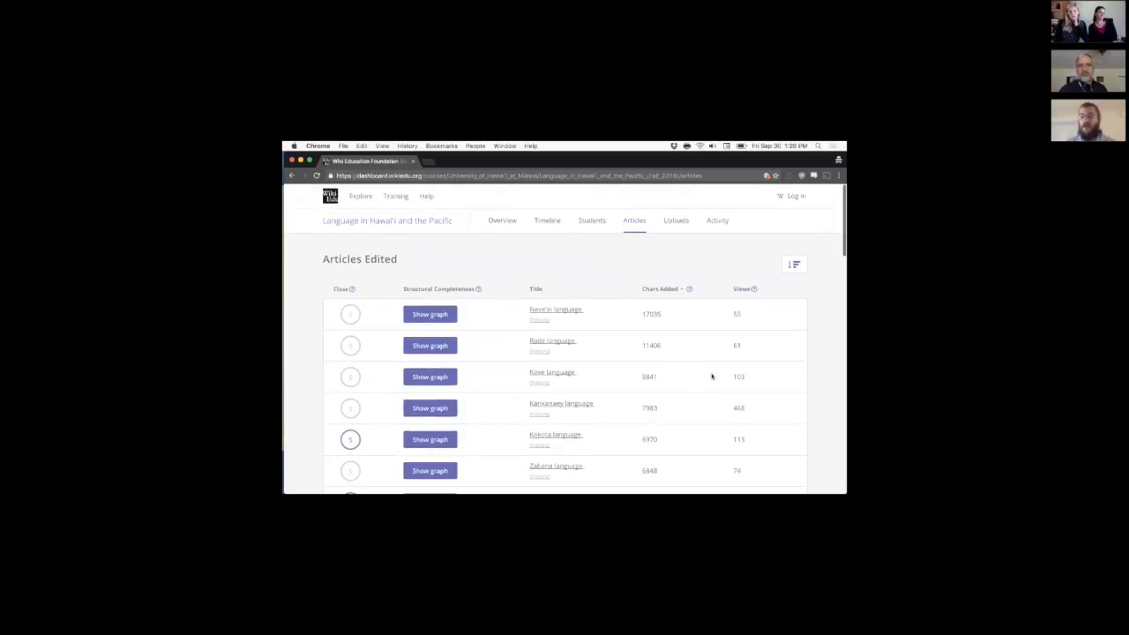
scroll(712, 375, down, 1)
scroll(712, 376, down, 5)
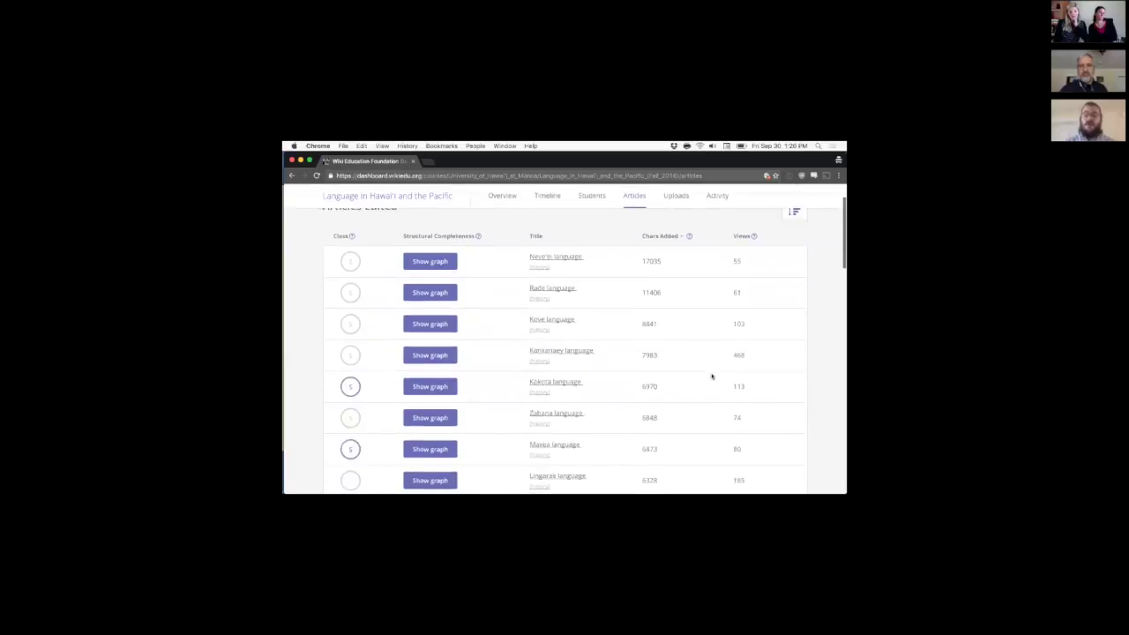
Show the structural completeness graph for the Neve'ei language article and hide it again
scroll(711, 377, up, 5)
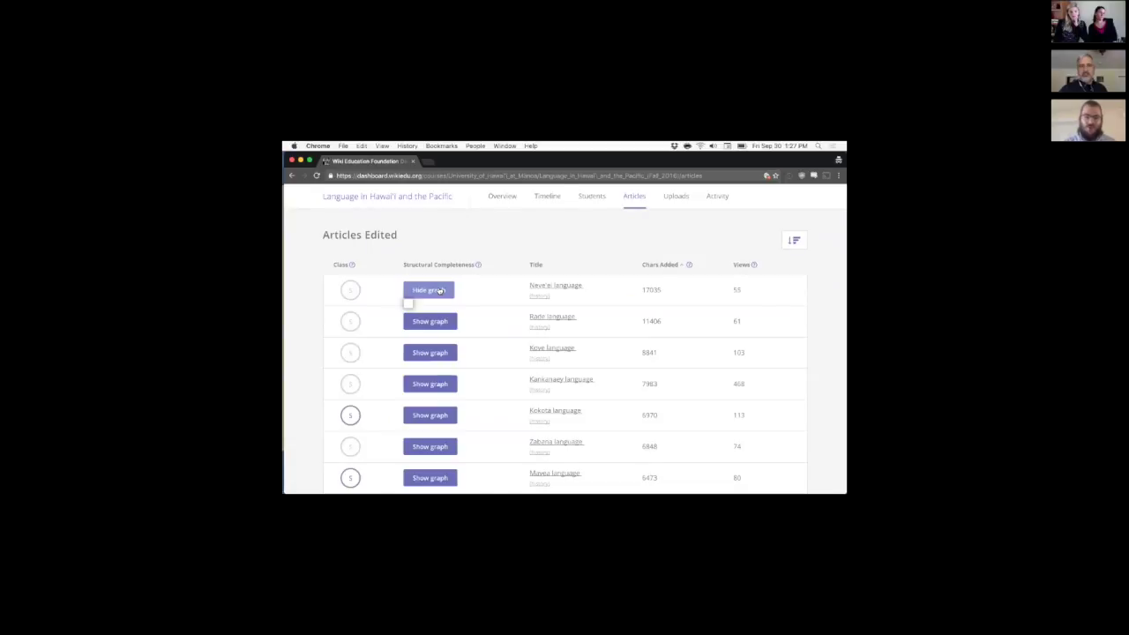
click(439, 291)
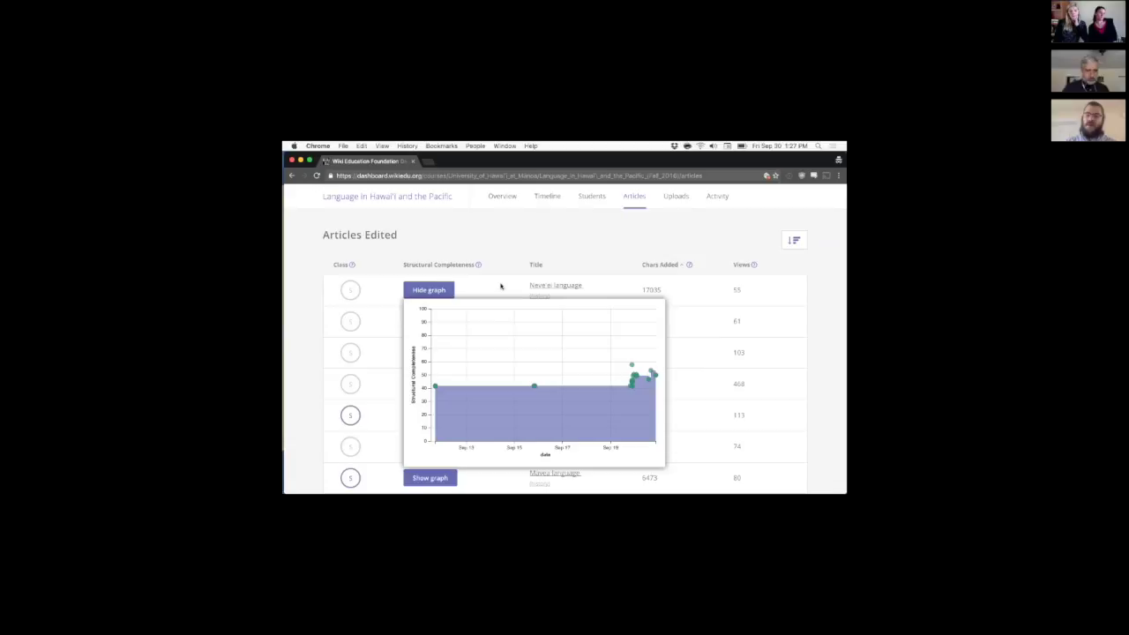
click(443, 293)
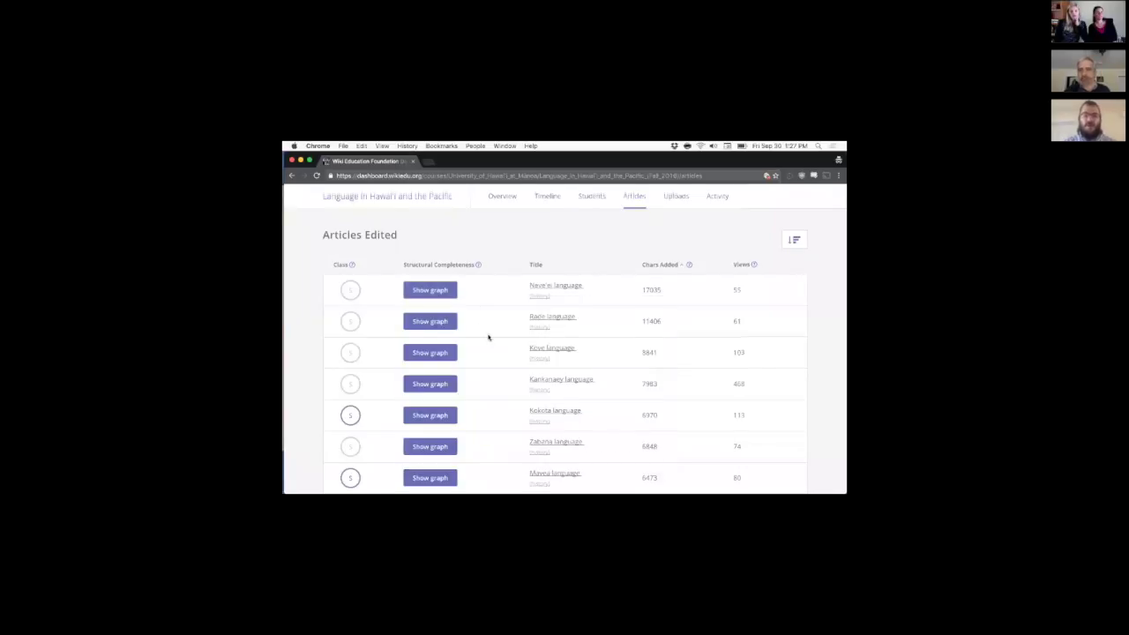
Examine the course's Assigned Articles with their assignees and the Available Articles list
scroll(488, 337, down, 4)
scroll(488, 337, down, 10)
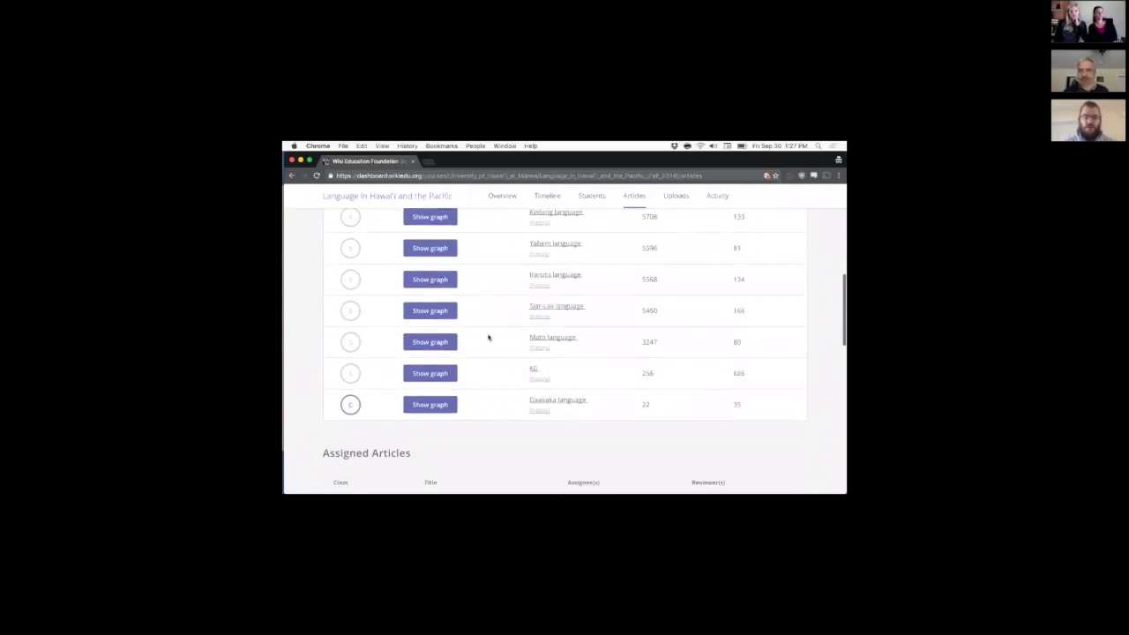
scroll(489, 336, down, 1)
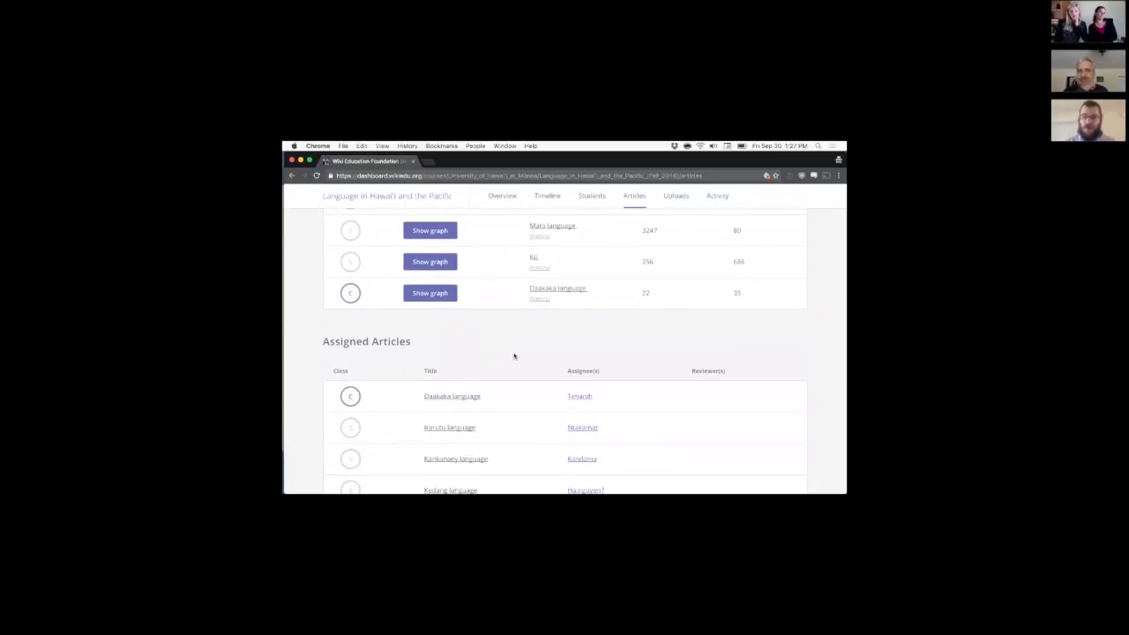
scroll(514, 356, down, 4)
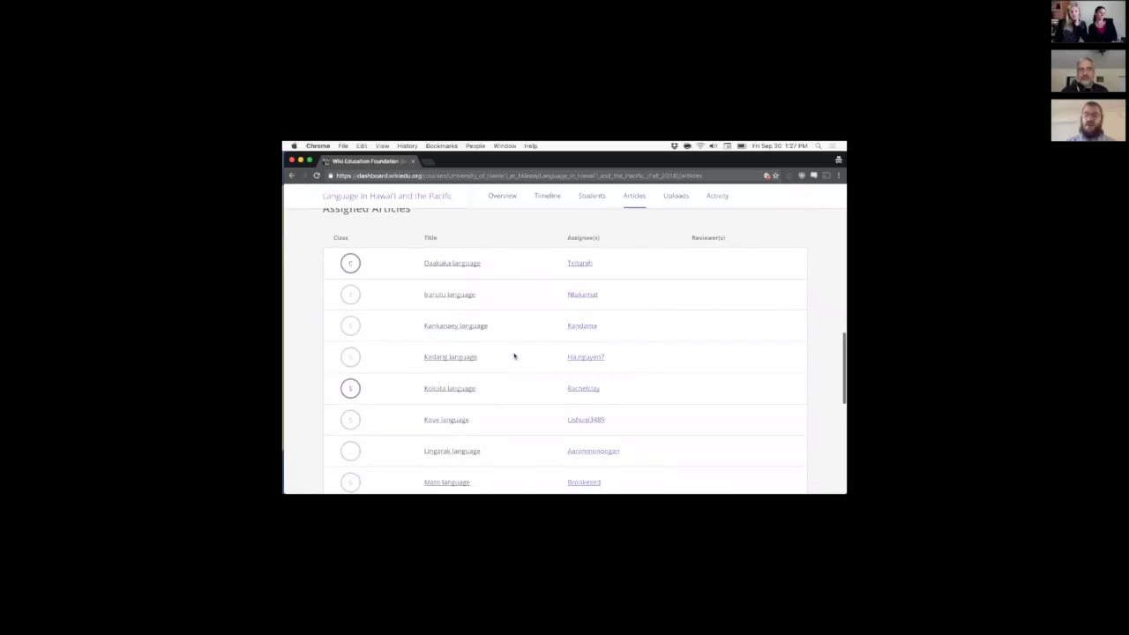
scroll(514, 357, up, 1)
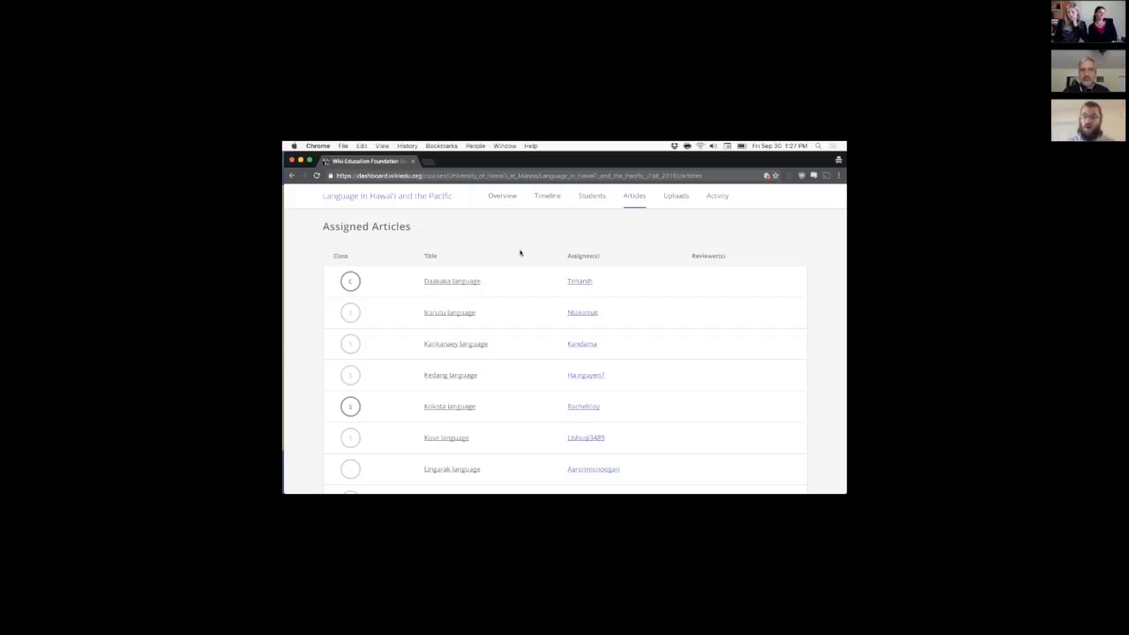
scroll(520, 253, down, 2)
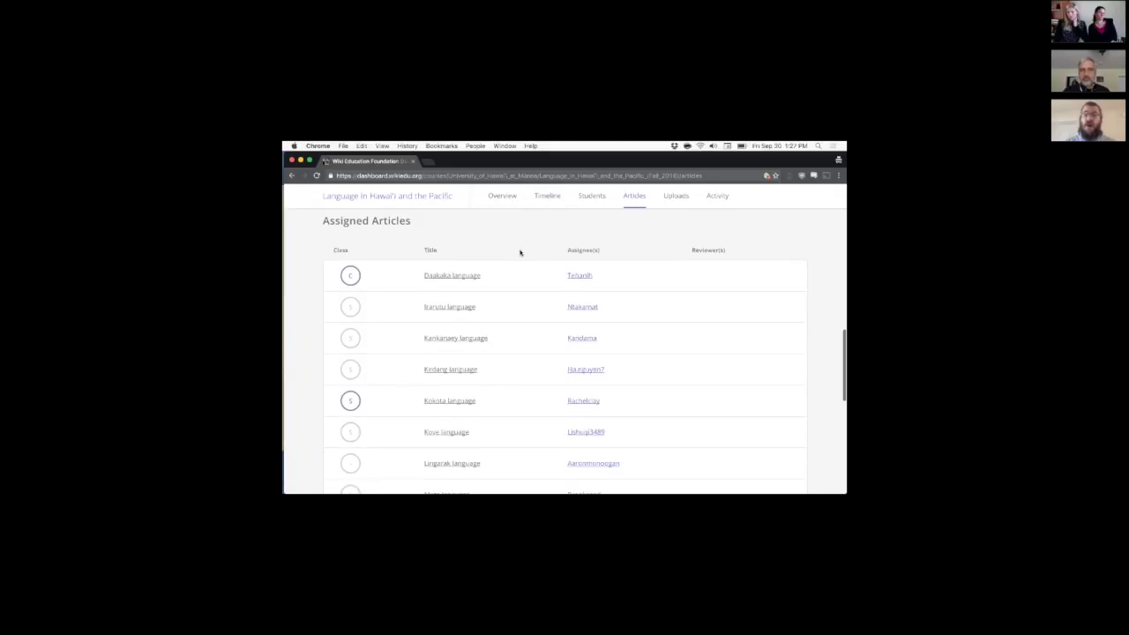
scroll(520, 253, down, 10)
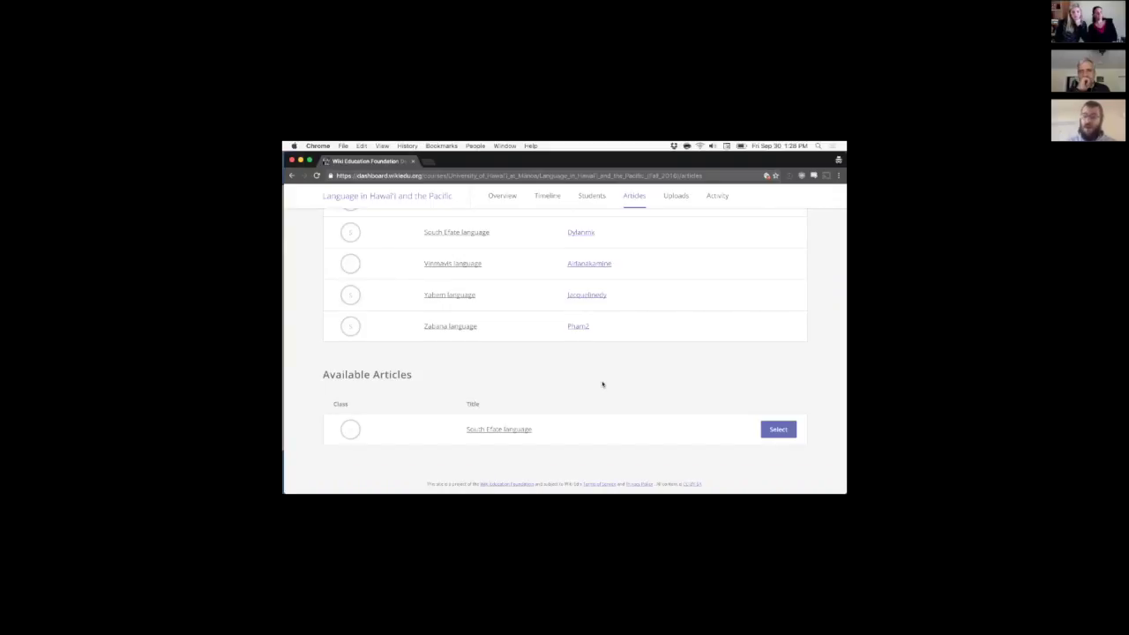
Open the Neve'ei language revision history from the Articles Edited list and switch to the article itself
scroll(603, 384, up, 15)
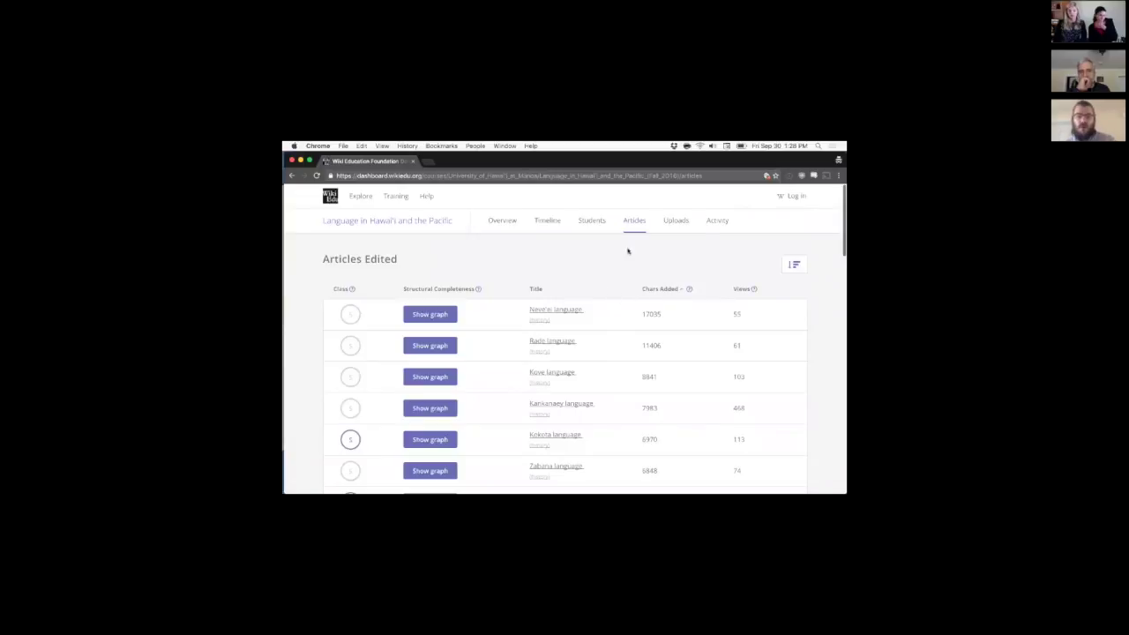
click(542, 324)
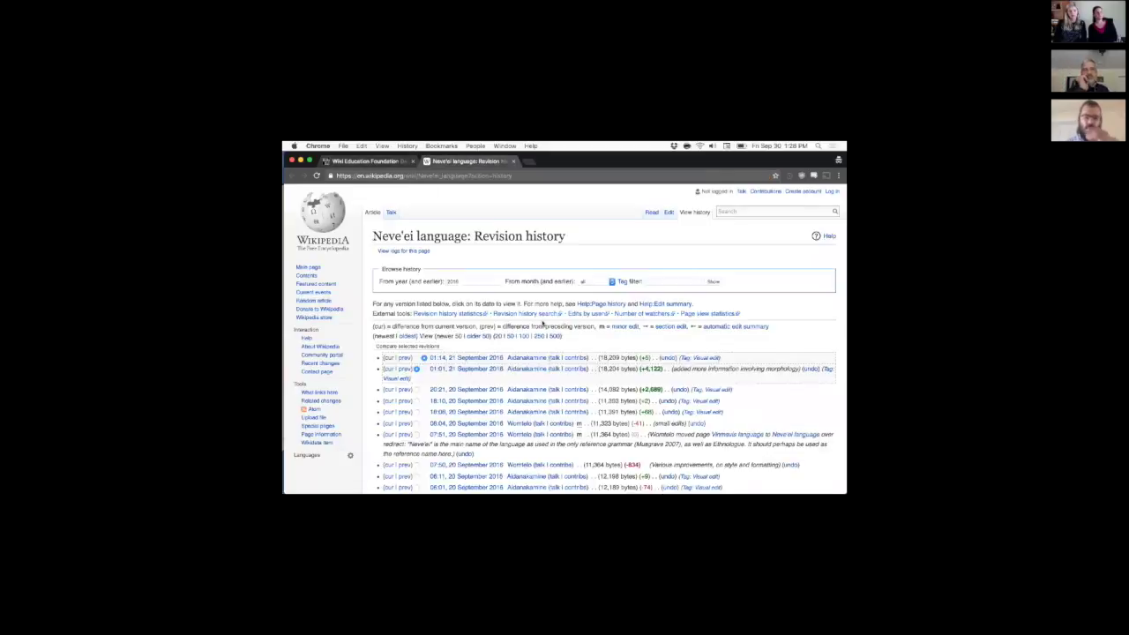
click(373, 213)
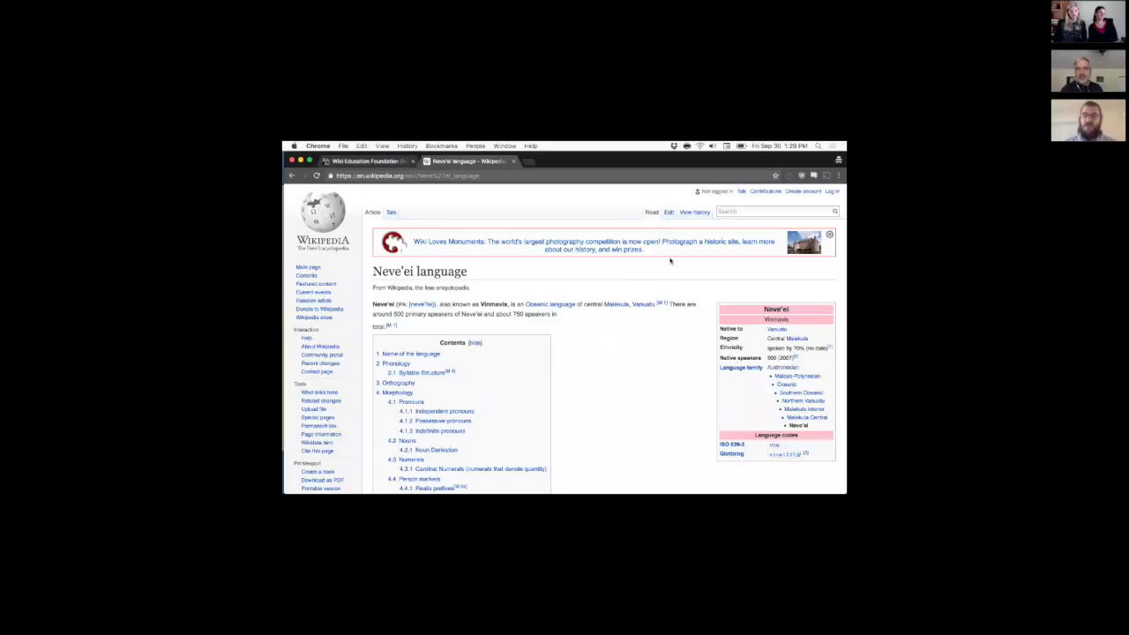
Return to the Neve'ei language article's revision history and look through its list of edits
click(695, 212)
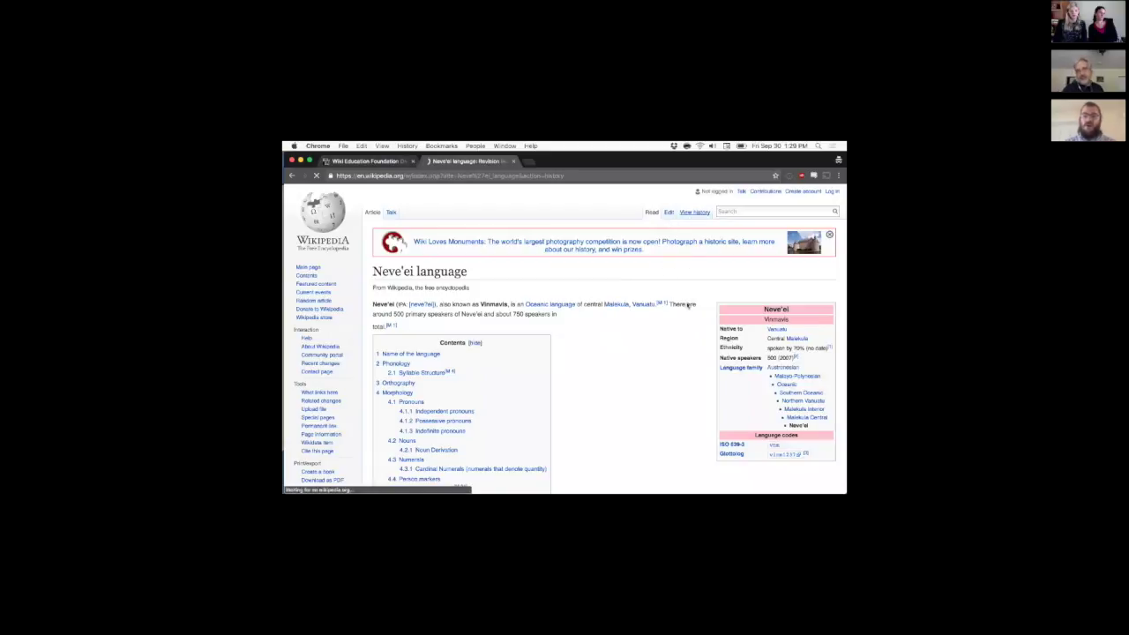
scroll(687, 306, down, 1)
scroll(687, 306, down, 2)
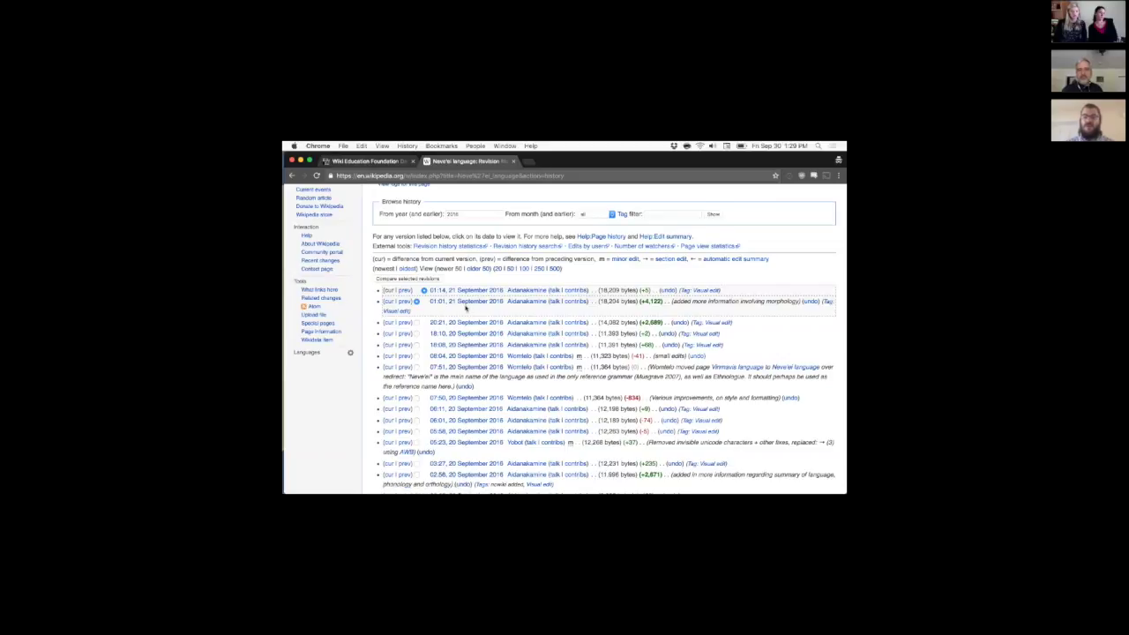
scroll(633, 313, up, 2)
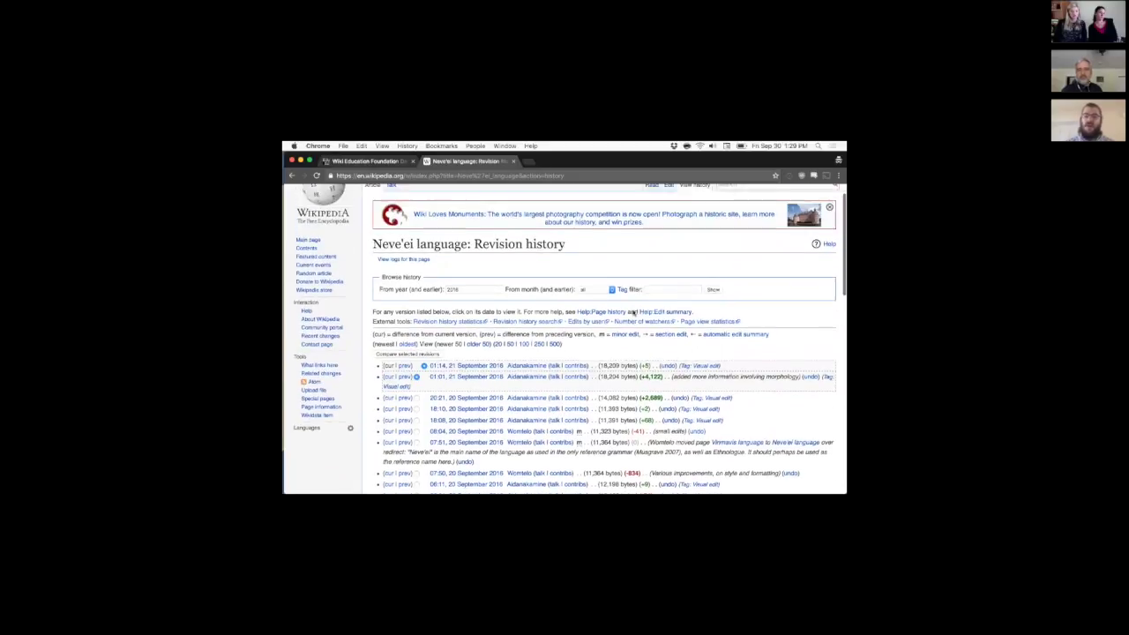
scroll(633, 313, up, 1)
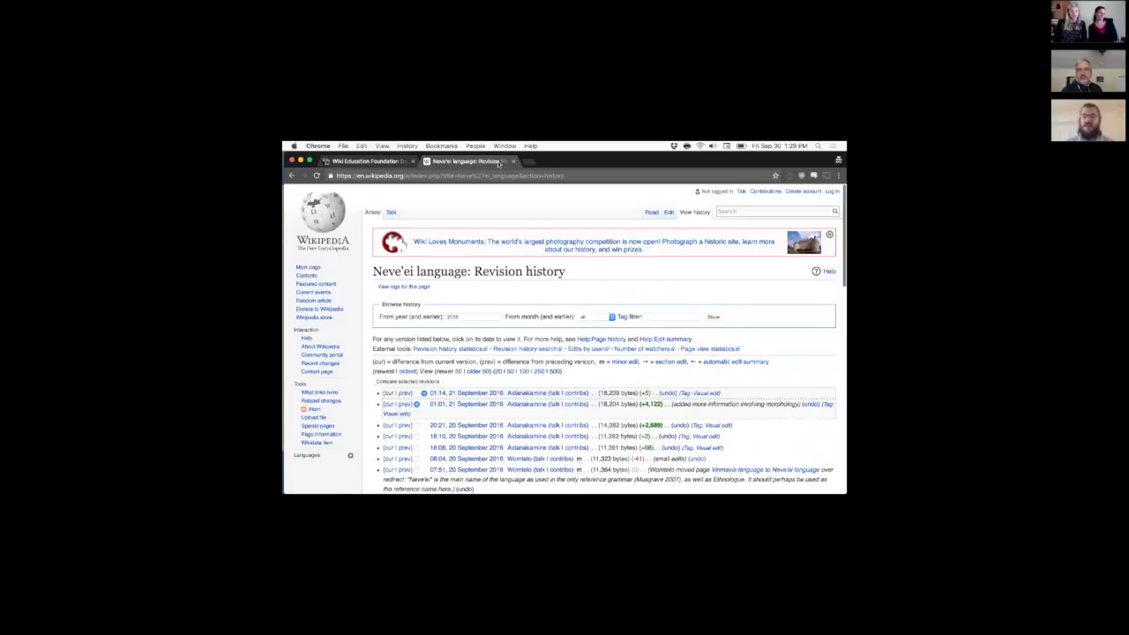
View the course's files uploaded to Wikimedia Commons, and switch to the other dashboard window to look over the course Activity list
click(370, 161)
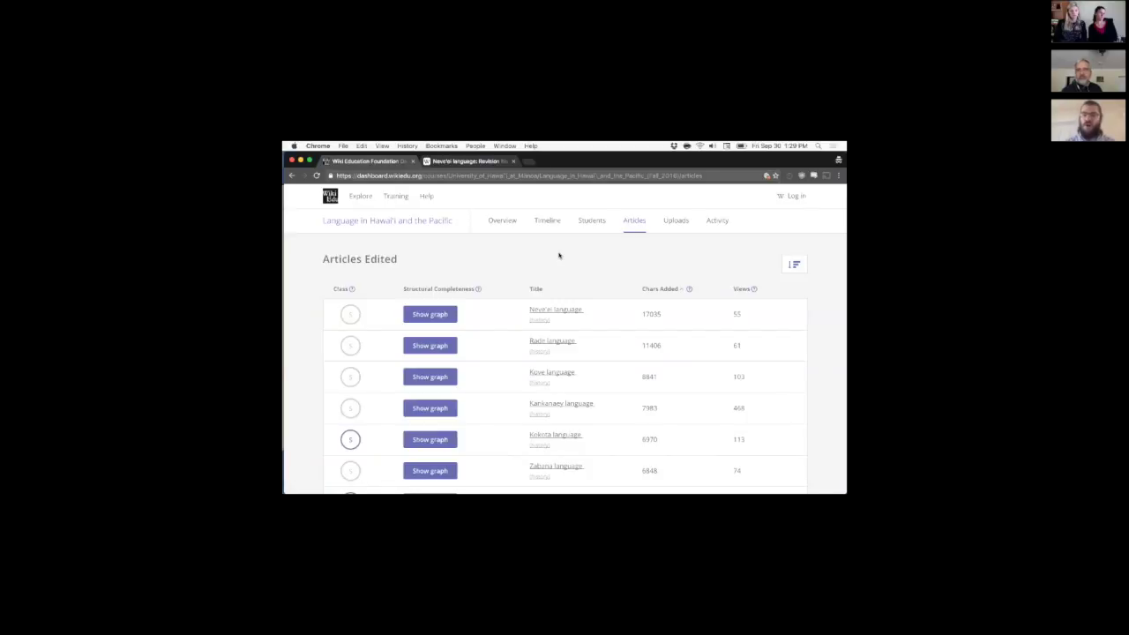
click(676, 221)
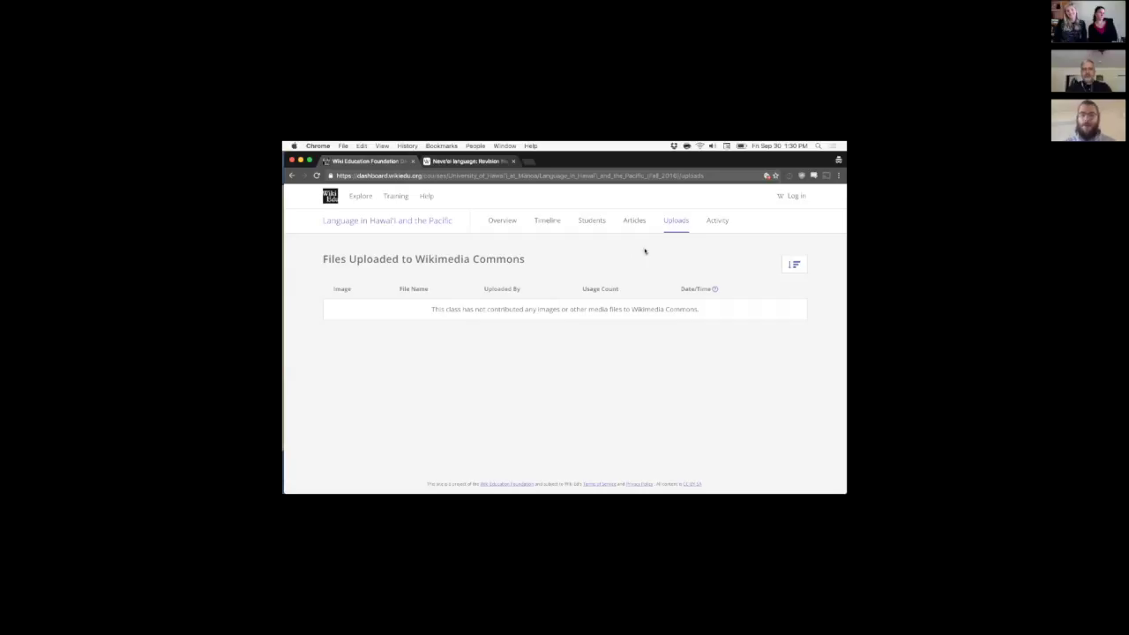
key(ctrl+Up)
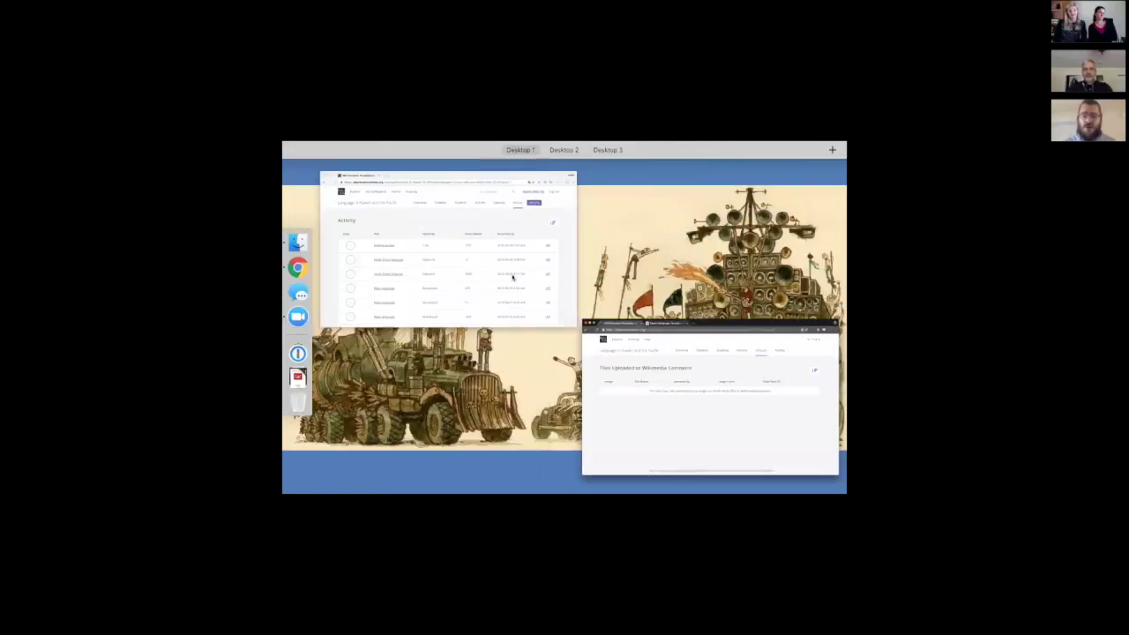
click(512, 273)
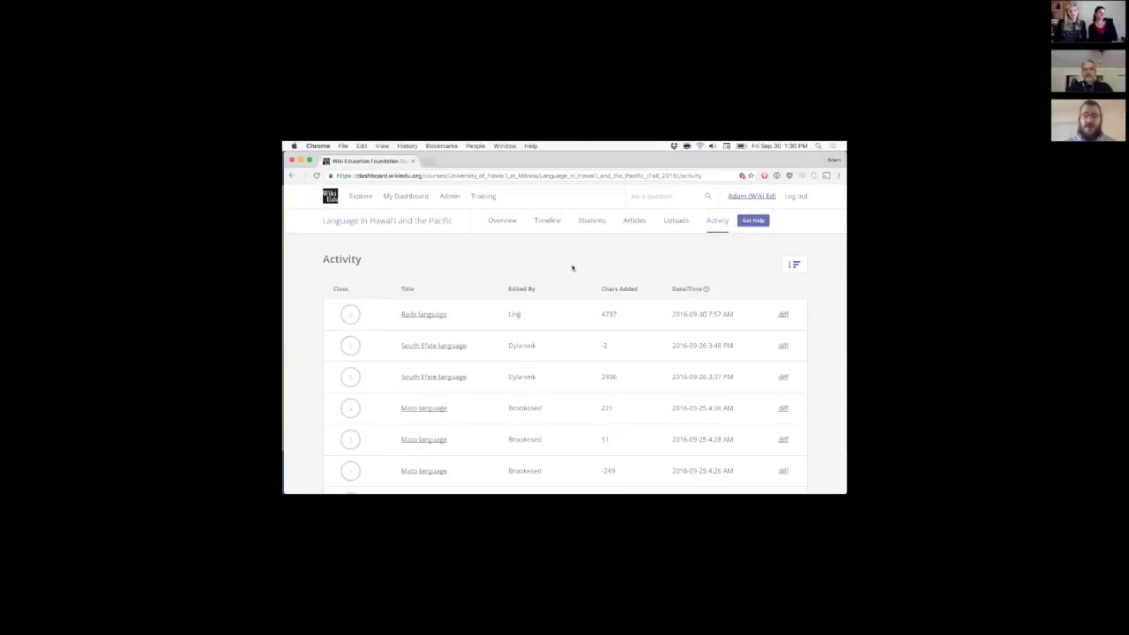
scroll(608, 261, down, 1)
scroll(608, 260, up, 1)
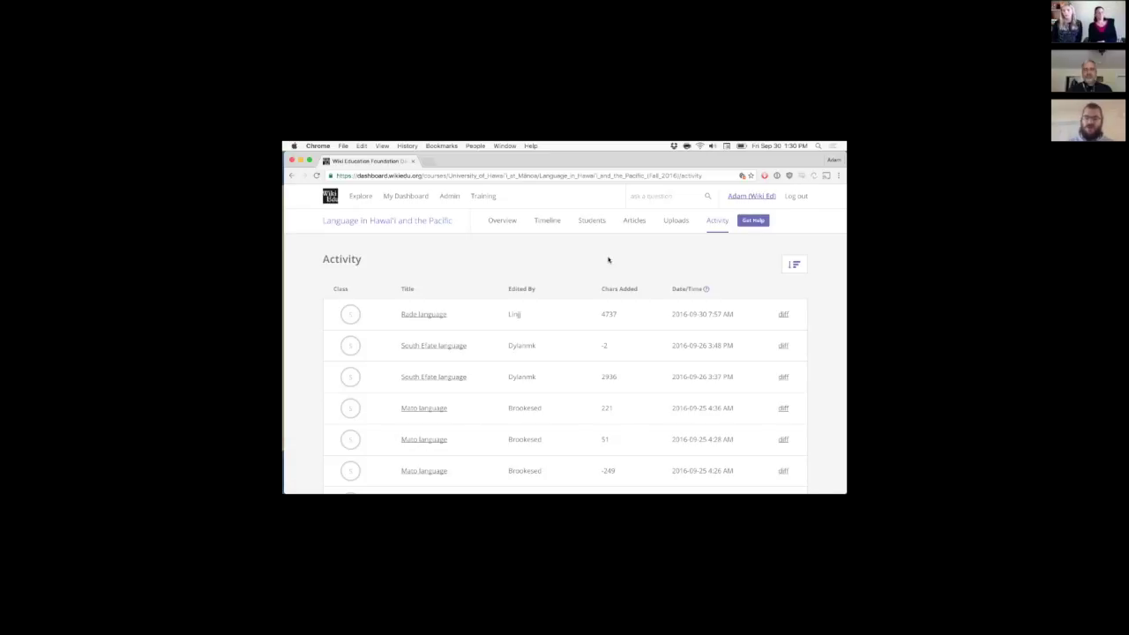
scroll(608, 259, down, 1)
scroll(620, 272, up, 1)
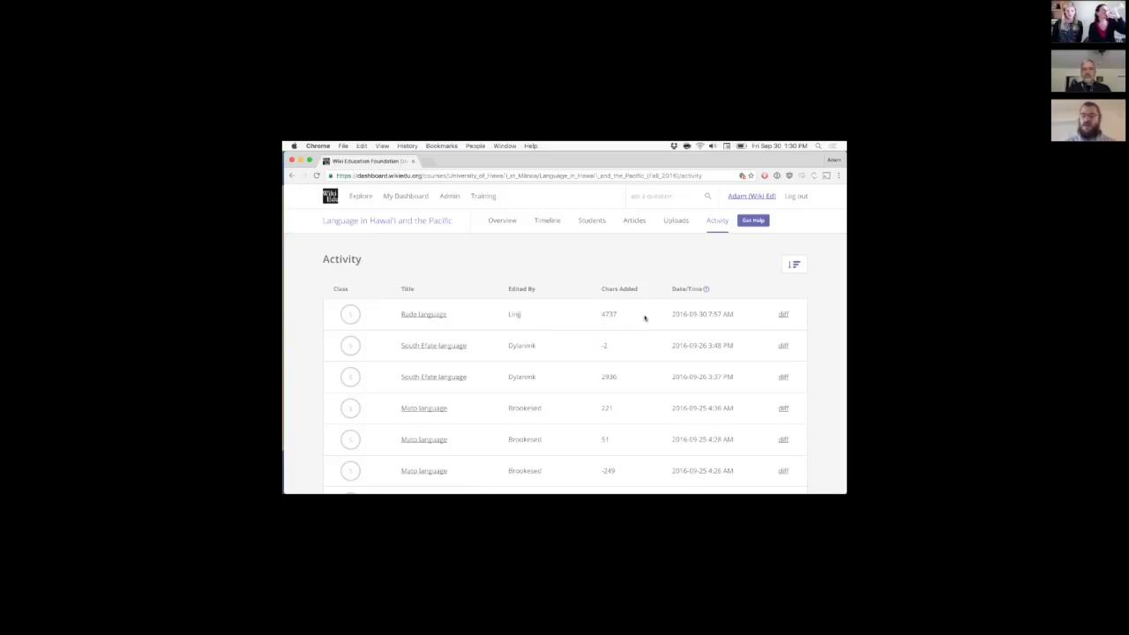
Open the diff of the 2936-character South Efate language edit separately and examine its changes down to the added Numerals section
super+click(787, 379)
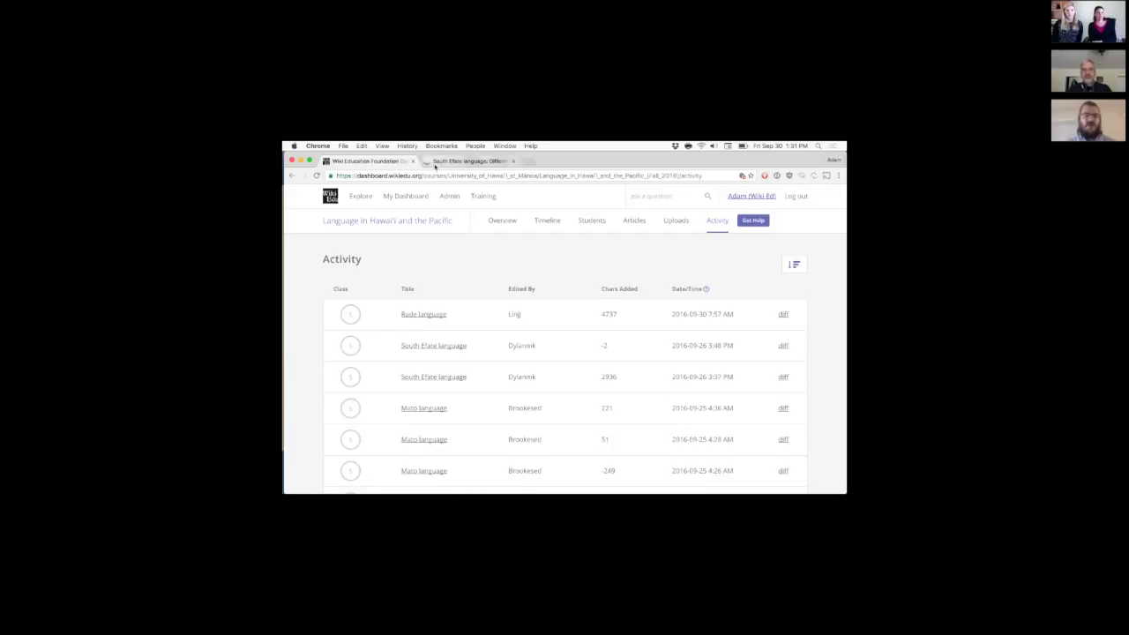
click(459, 162)
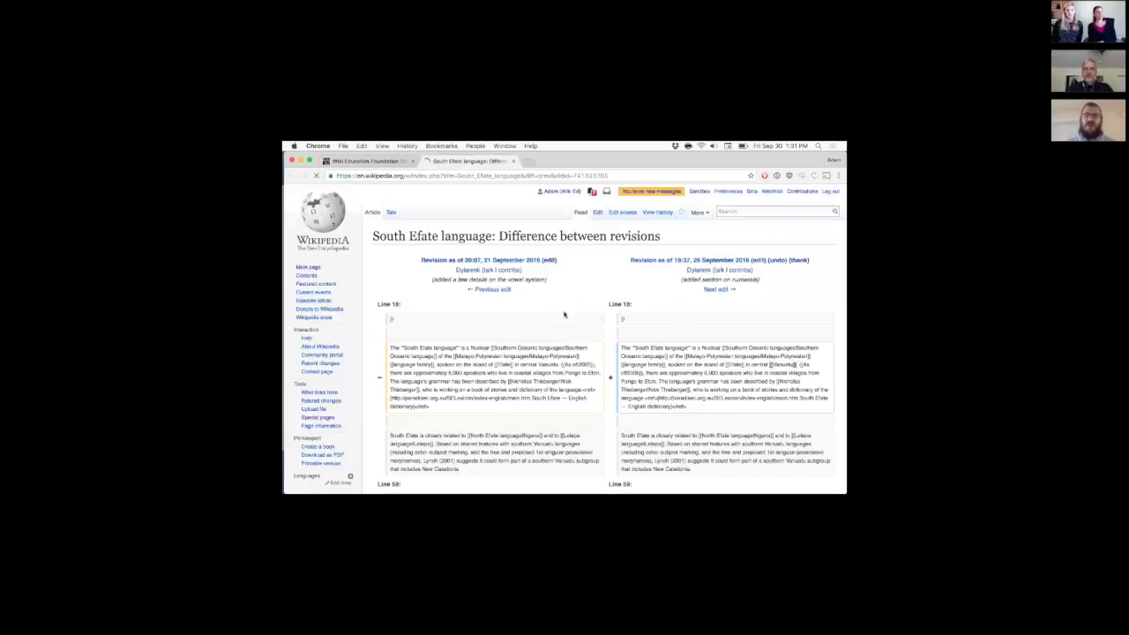
scroll(564, 314, down, 3)
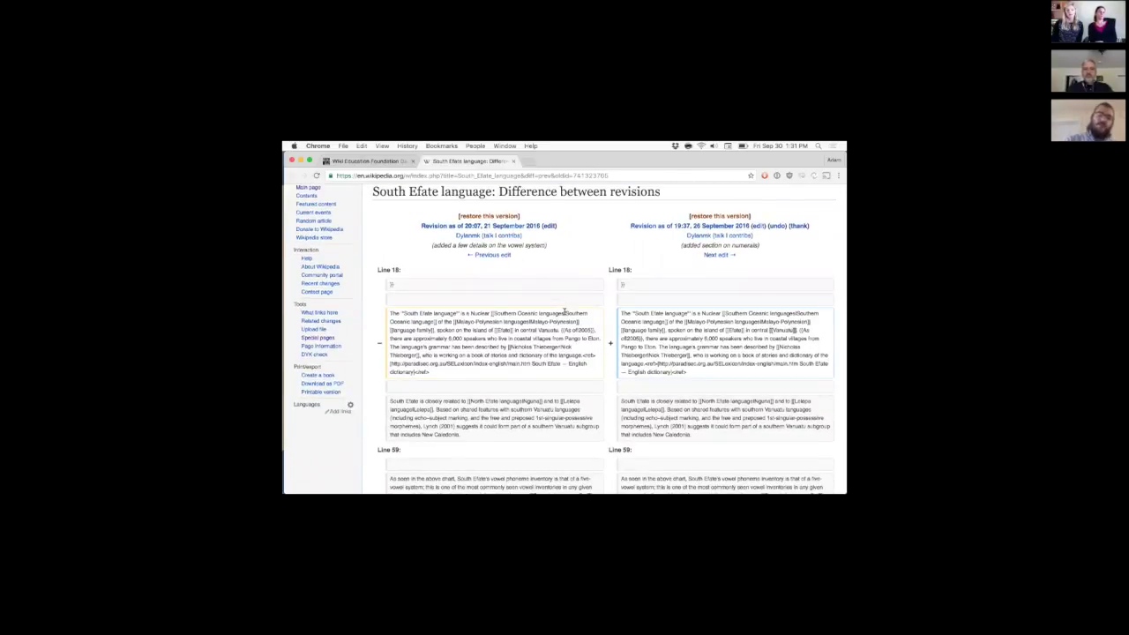
scroll(565, 312, down, 4)
scroll(565, 312, down, 4)
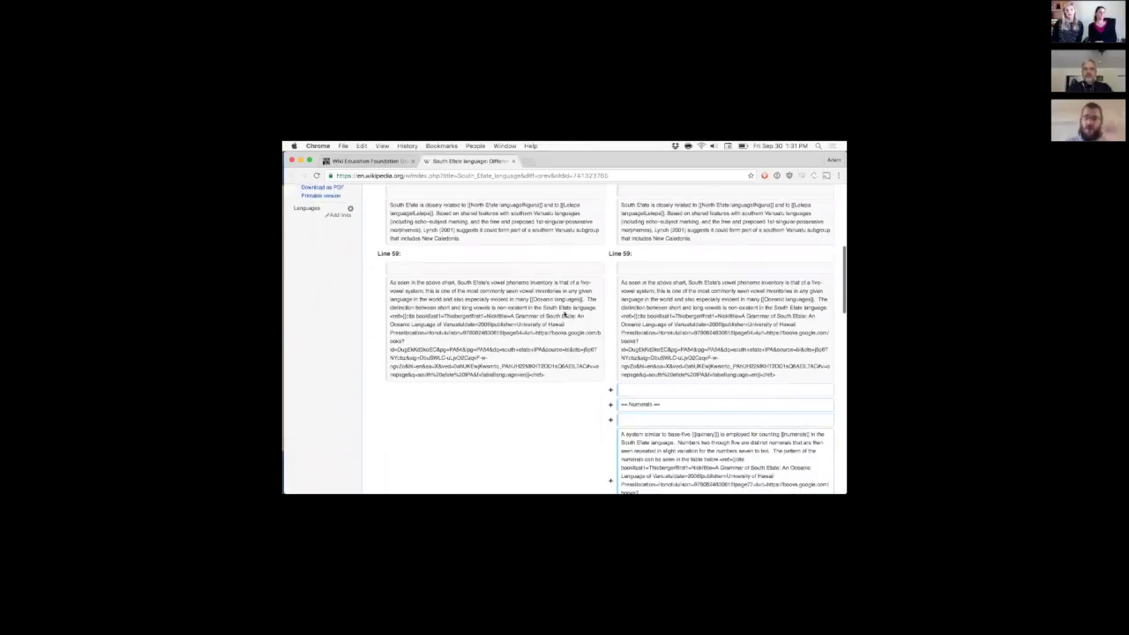
scroll(564, 314, down, 3)
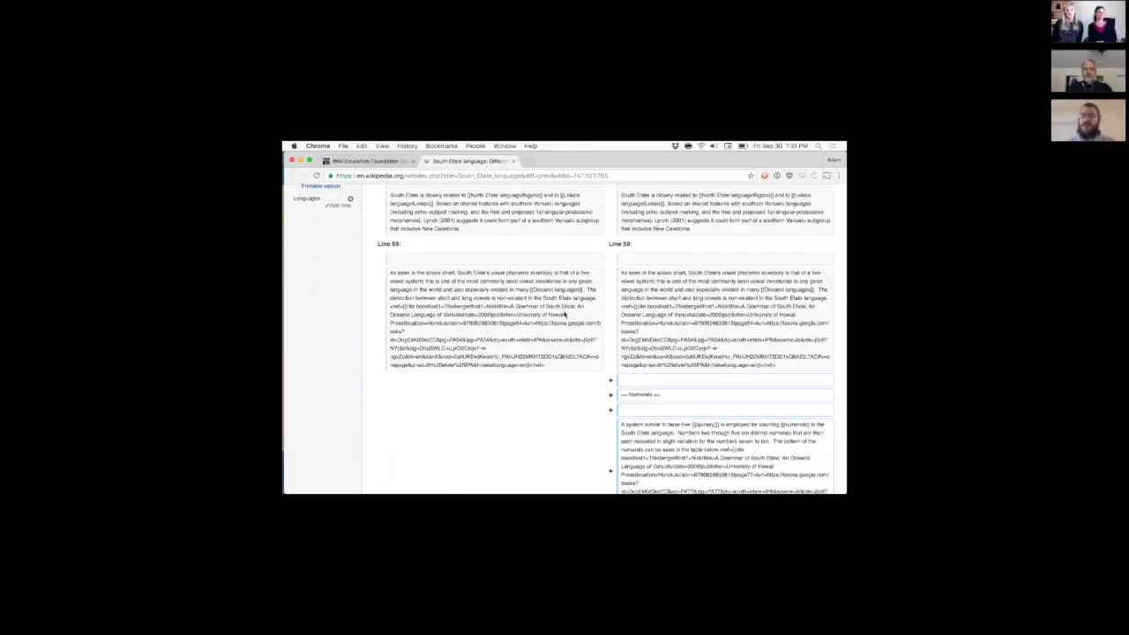
scroll(565, 314, down, 2)
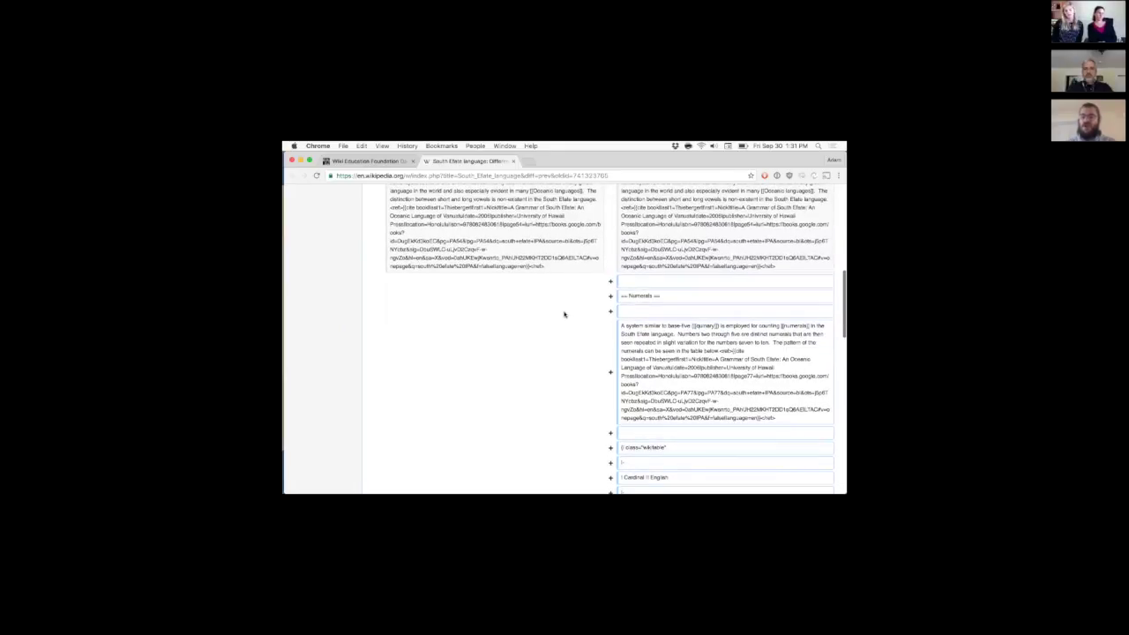
scroll(565, 314, up, 8)
scroll(565, 314, up, 1)
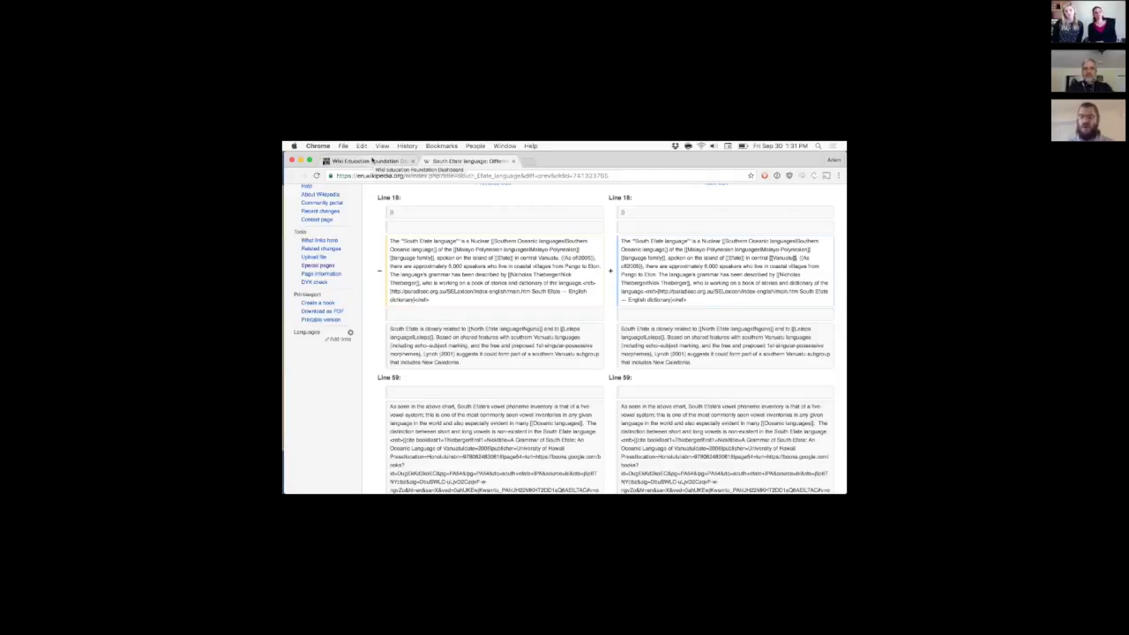
Revisit the course Activity list and return to the South Efate language diff to compare the two revisions' headings and edit summaries
click(372, 160)
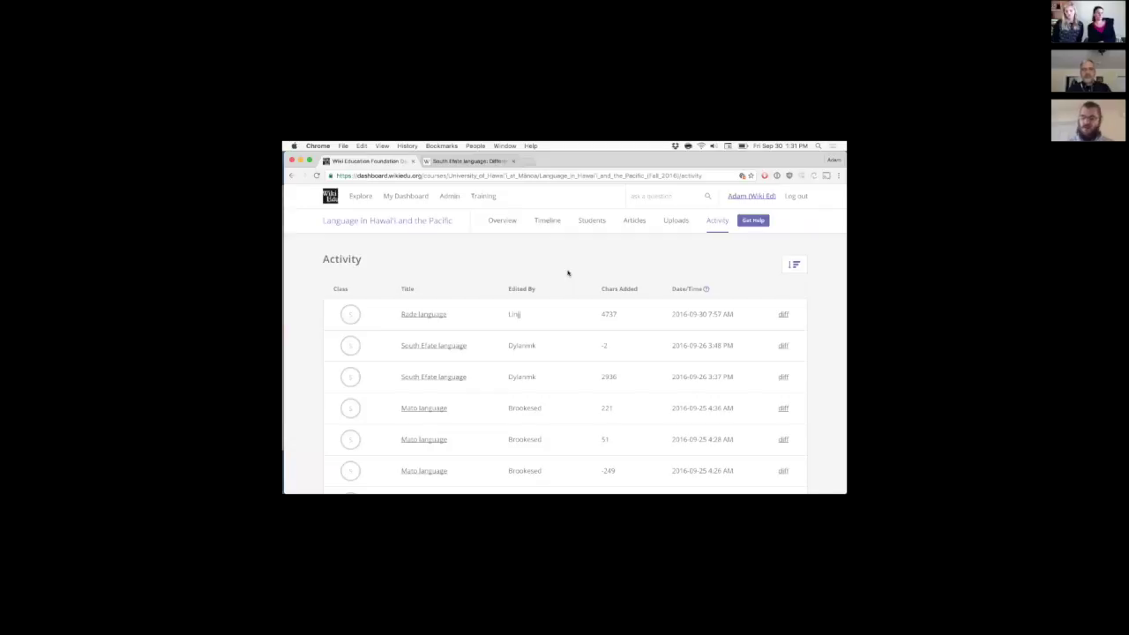
click(468, 161)
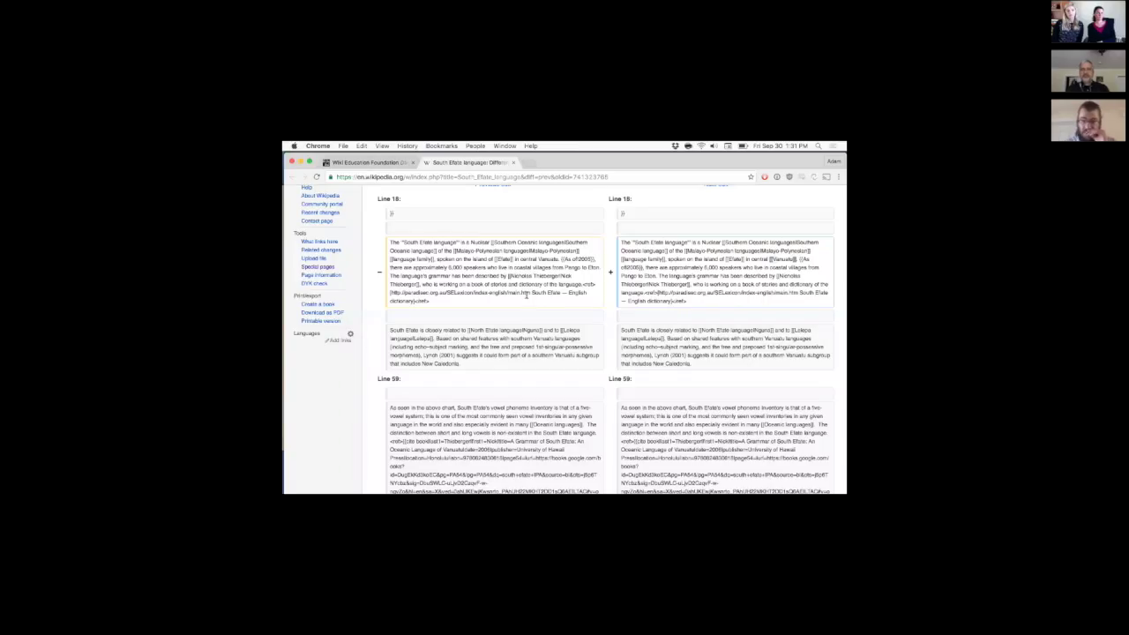
scroll(526, 296, down, 5)
scroll(526, 298, up, 6)
scroll(526, 298, up, 3)
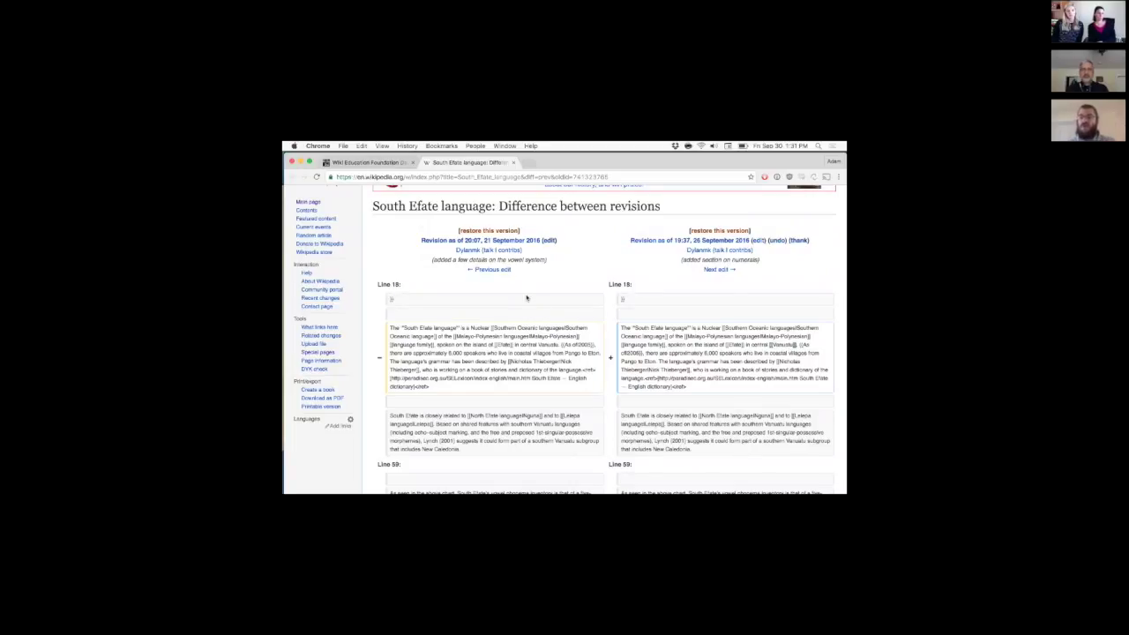
scroll(527, 298, down, 1)
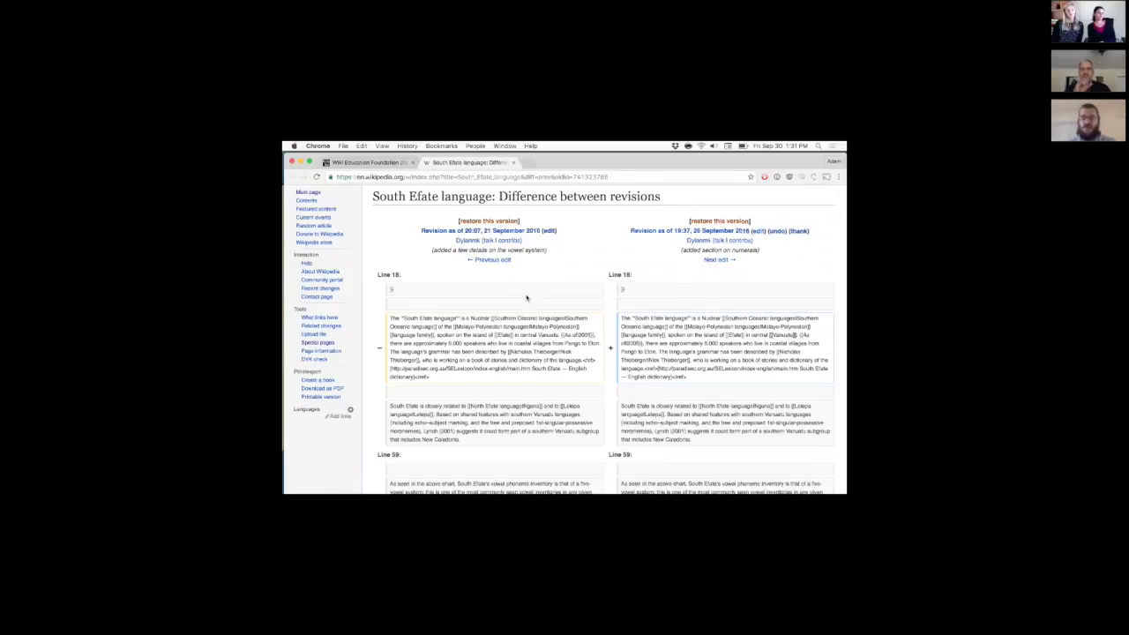
scroll(526, 298, up, 1)
Read through the South Efate language diff to its end, including the added numerals table and citations, and go back up
scroll(526, 298, down, 10)
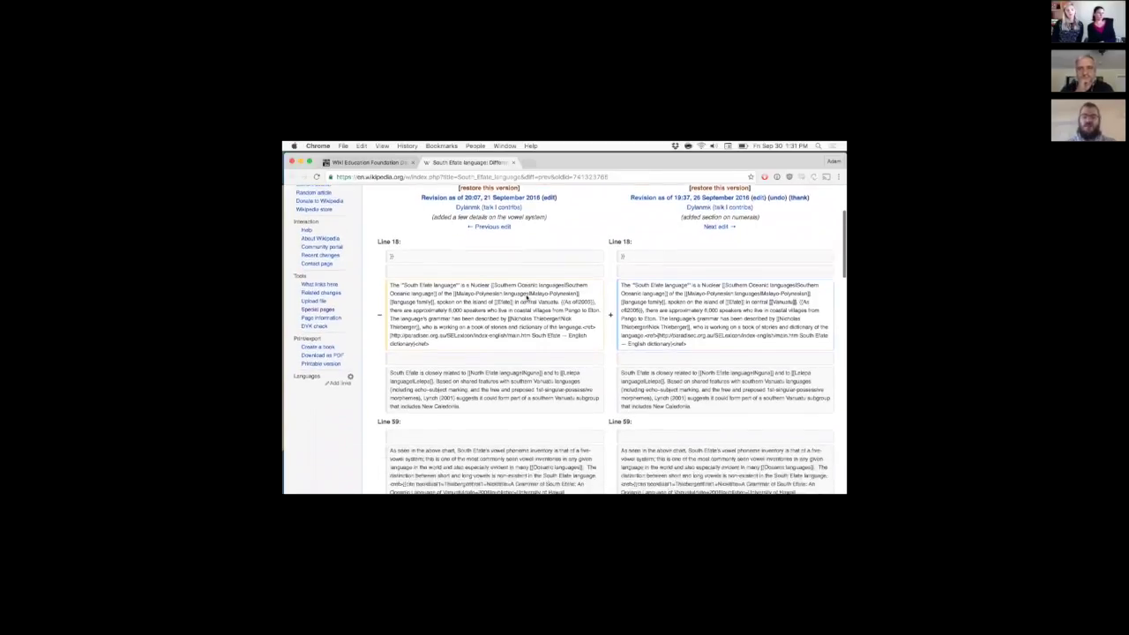
scroll(526, 296, down, 1)
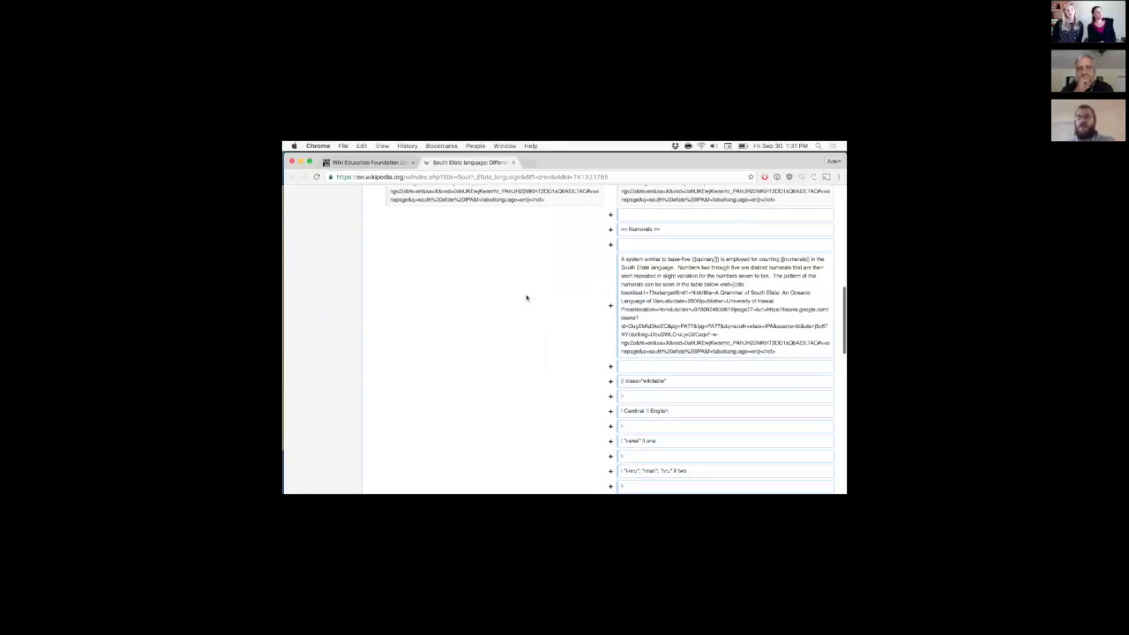
scroll(527, 298, down, 3)
scroll(527, 297, down, 8)
scroll(629, 346, down, 5)
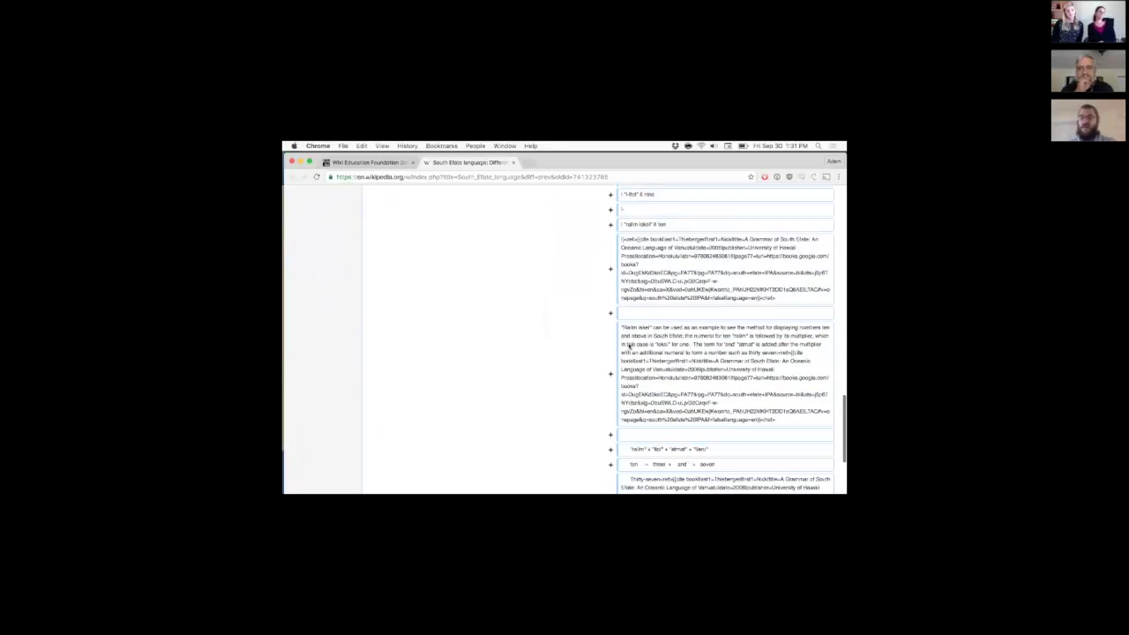
scroll(627, 343, down, 5)
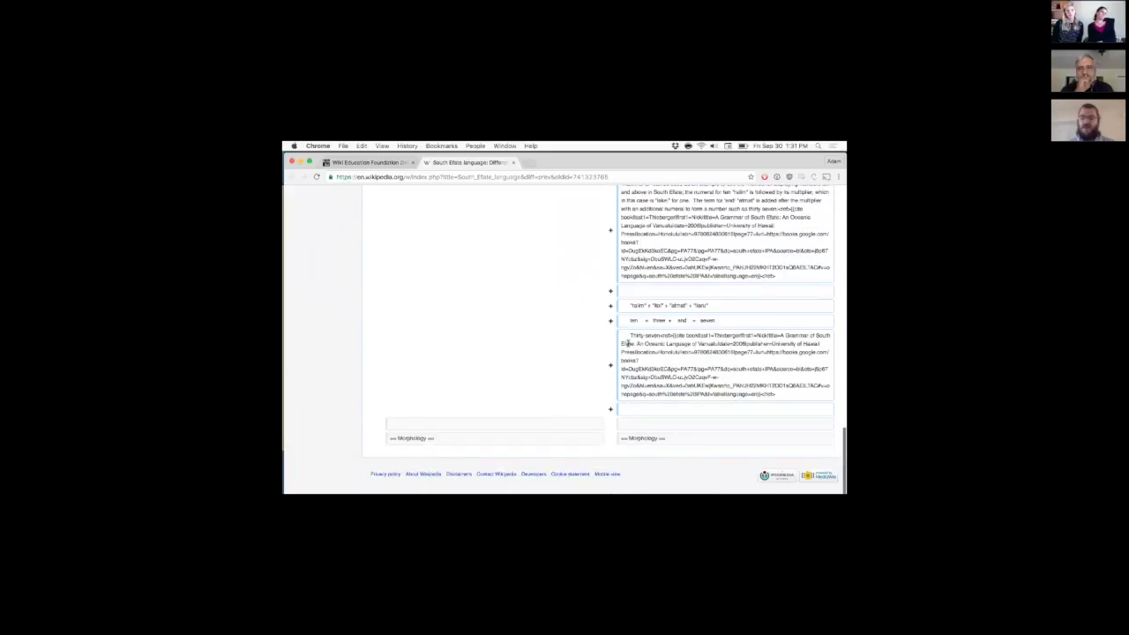
scroll(628, 343, up, 12)
scroll(628, 343, up, 20)
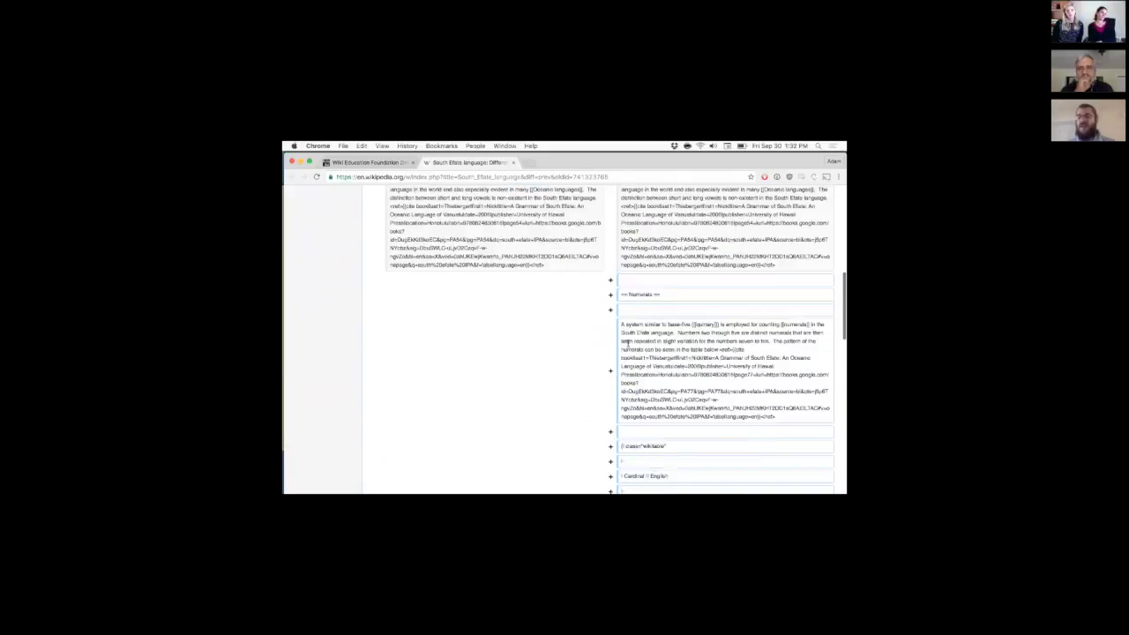
scroll(630, 346, up, 3)
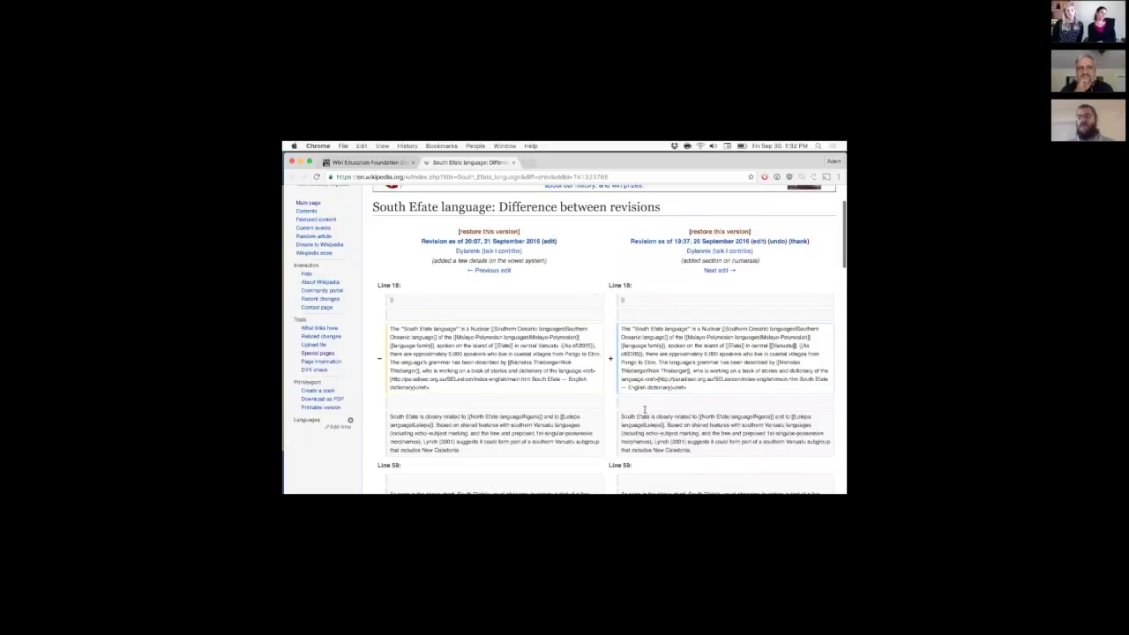
scroll(659, 432, down, 5)
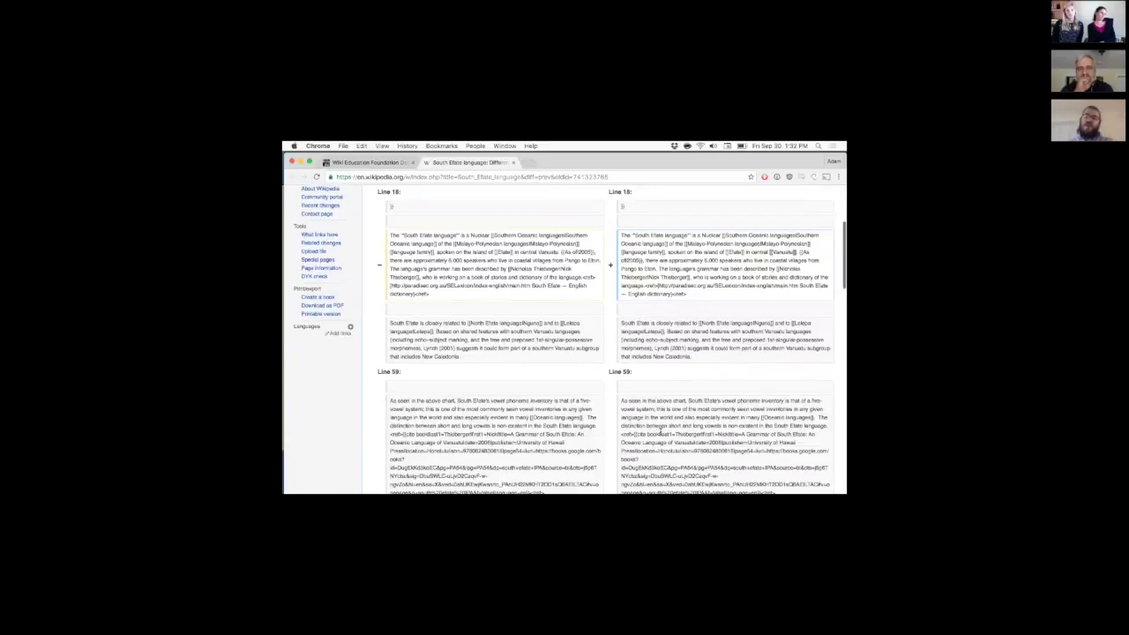
scroll(660, 432, up, 8)
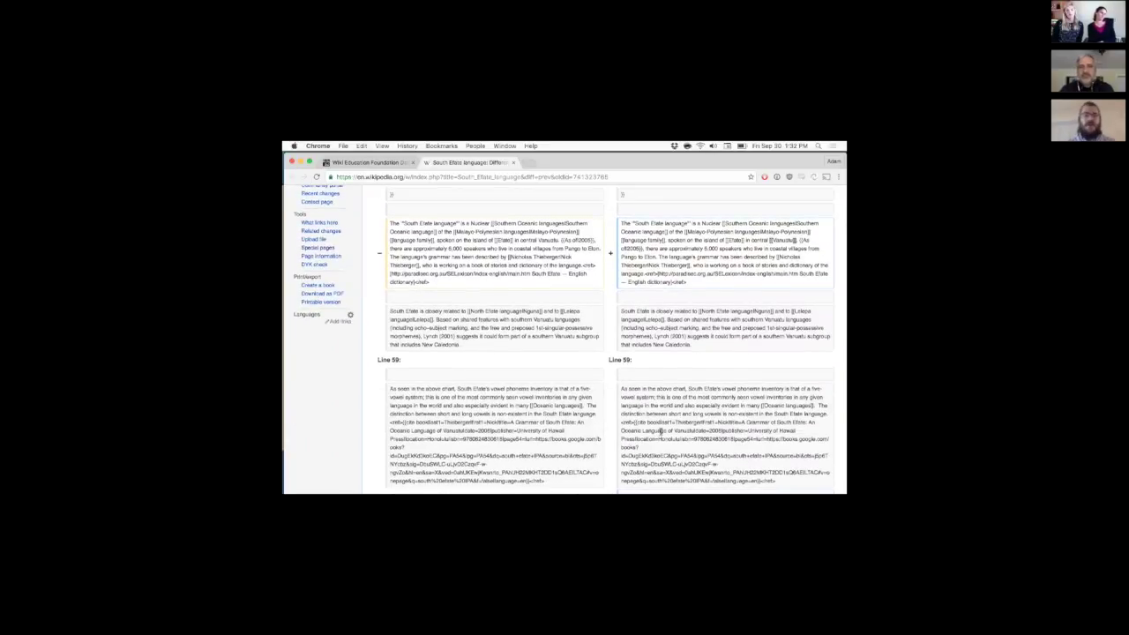
Return to the course Activity page and open Get Help to examine its forum search, training links and staff contacts
click(369, 162)
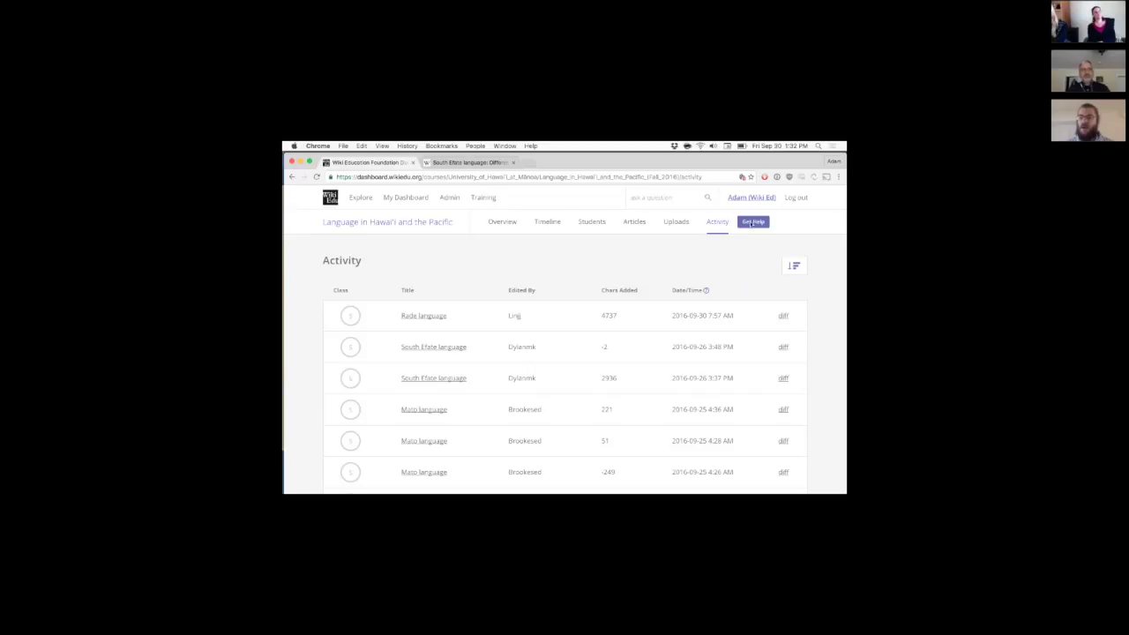
click(751, 223)
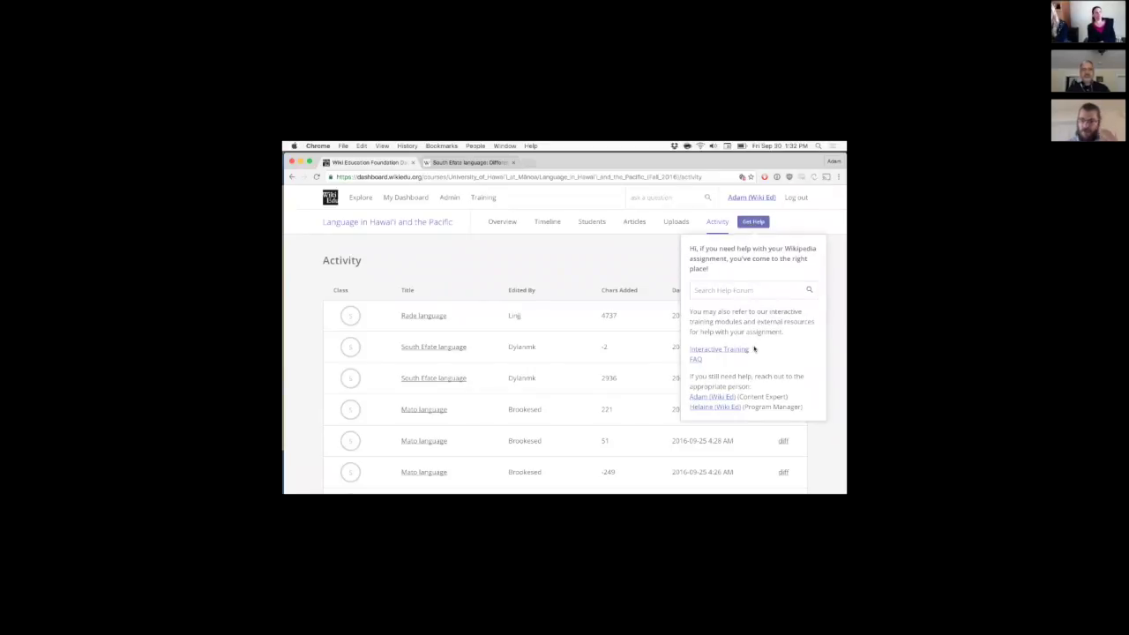
scroll(754, 349, down, 1)
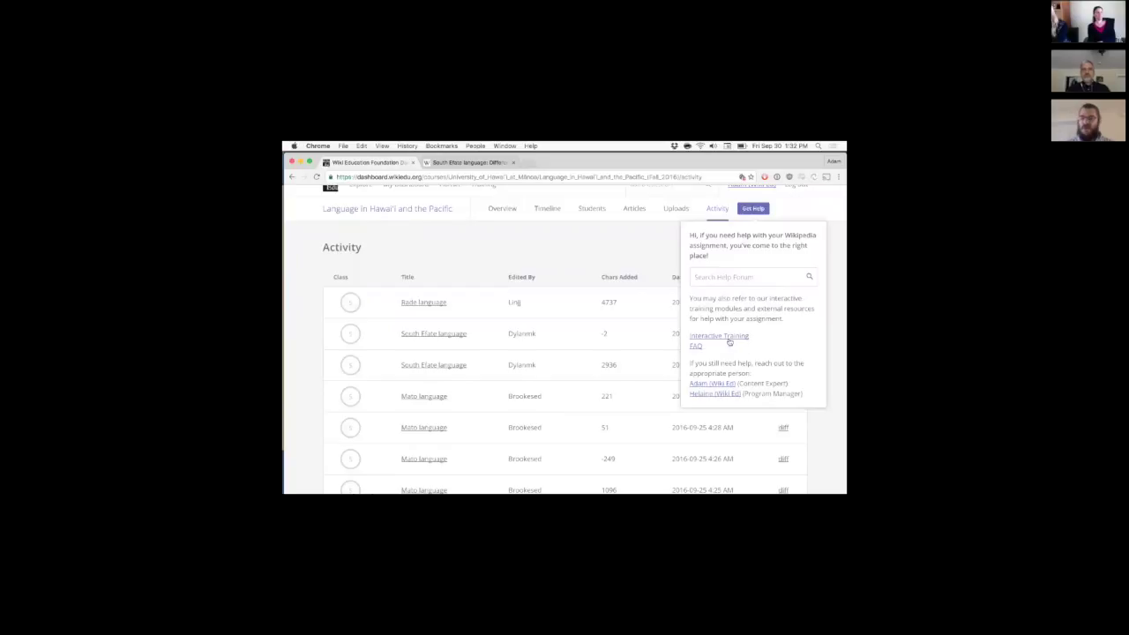
scroll(688, 308, up, 1)
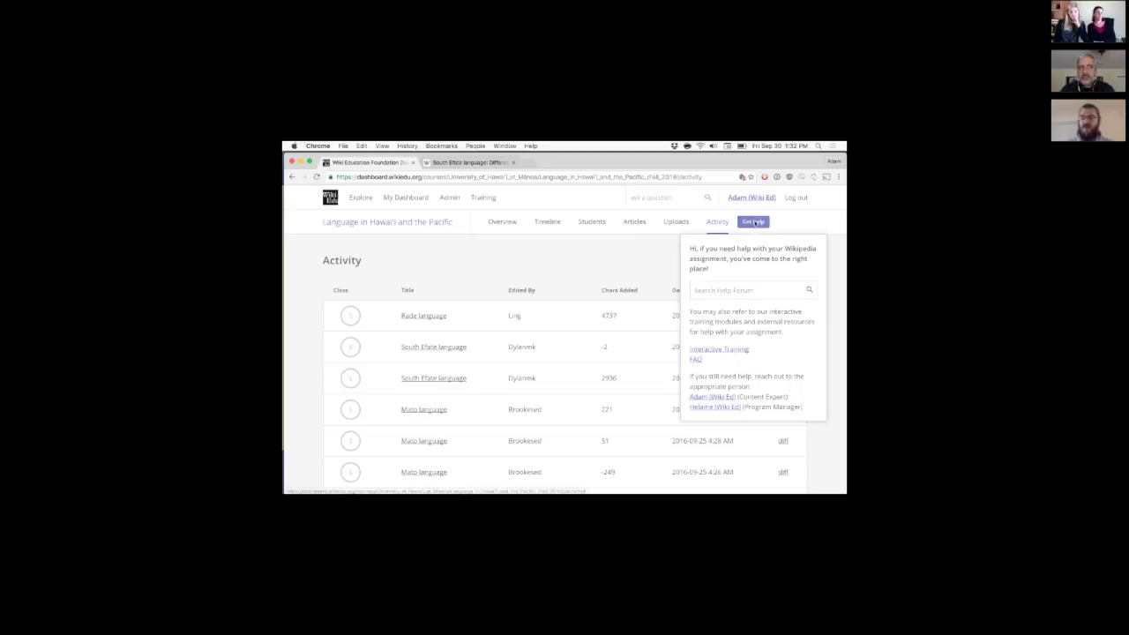
Start a help message to the course's Content Expert reading "Help, I'm having trouble with an article."
click(716, 397)
click(733, 297)
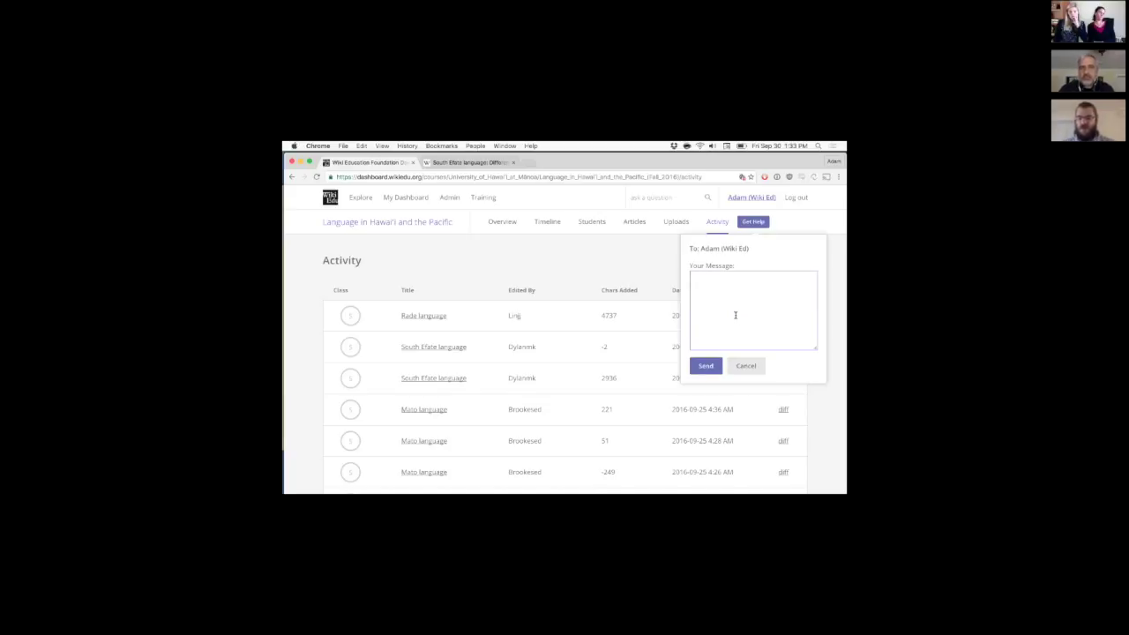
text(Hi)
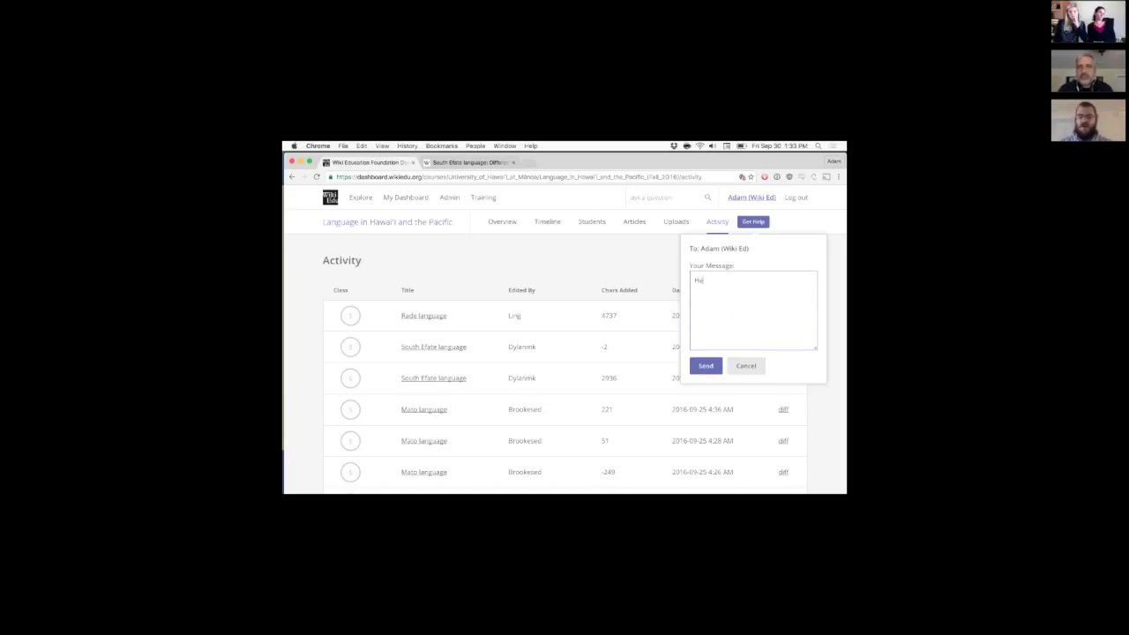
text(lp, I'm having trouble with an article.)
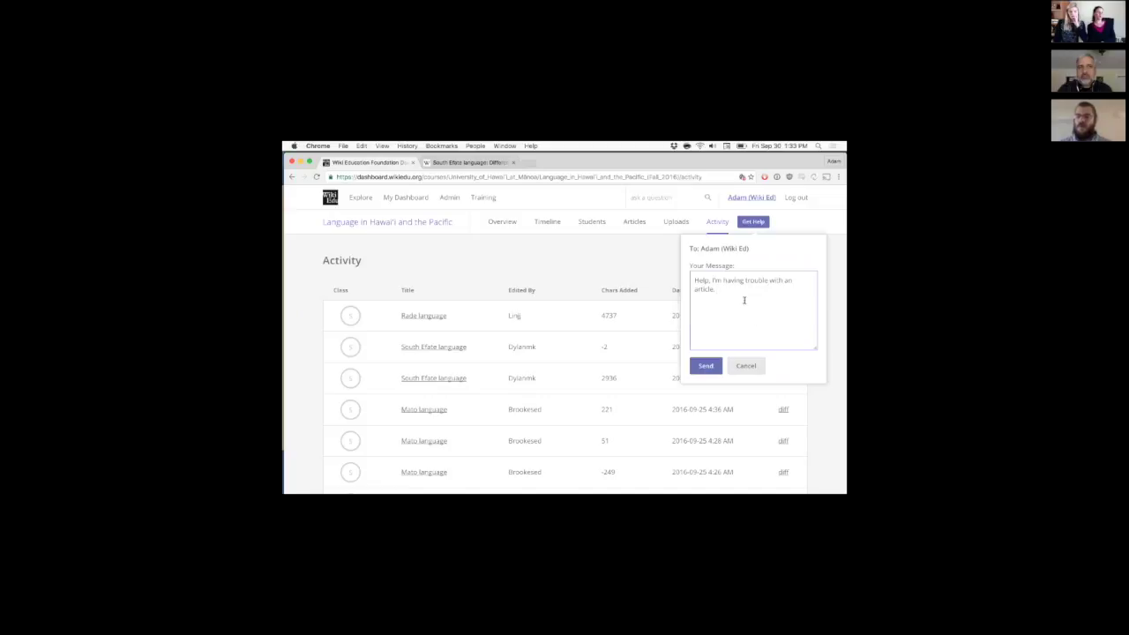
Extend the help message with "Please help." and an "I'm user: so and so" line, and discard it, closing Get Help
key(super+a)
key(super+c)
click(738, 291)
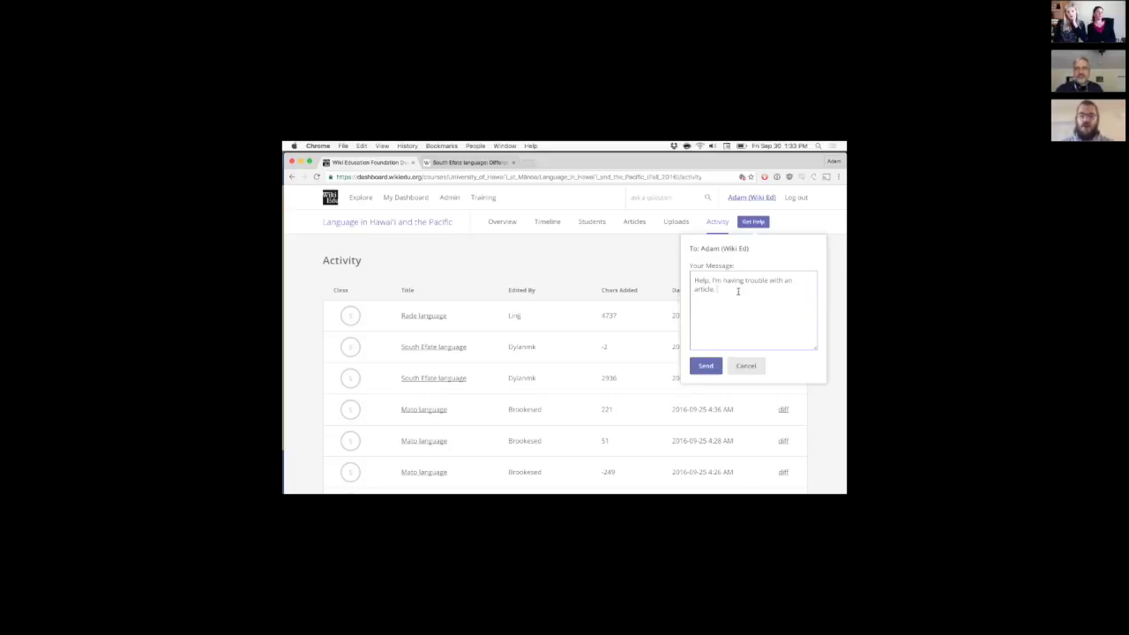
text(Please help.)
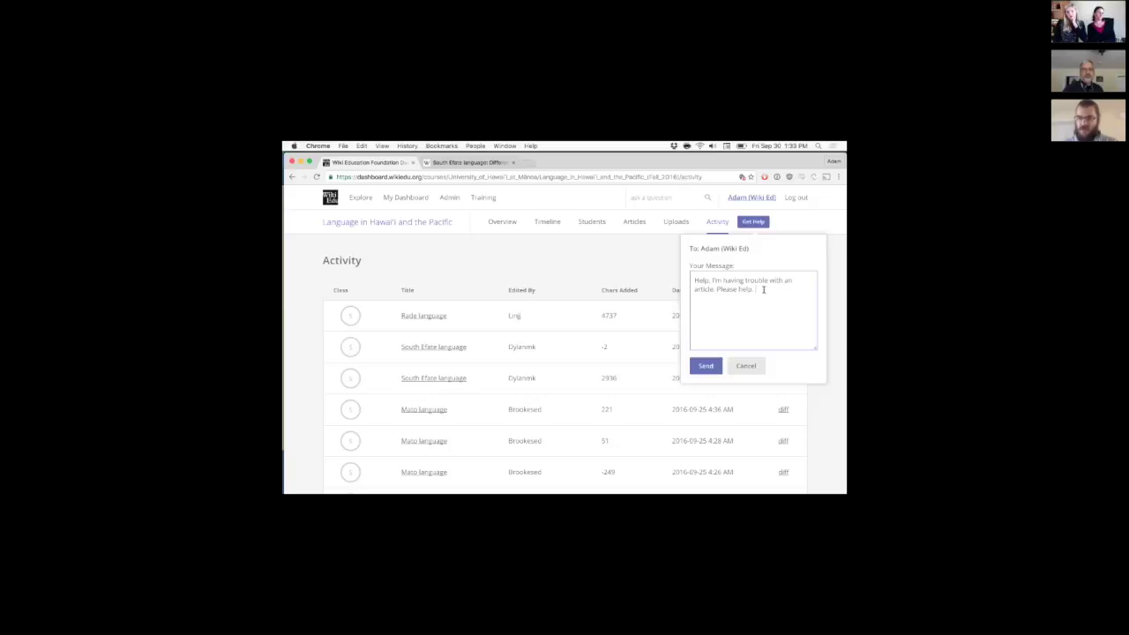
text(user: soa nd au)
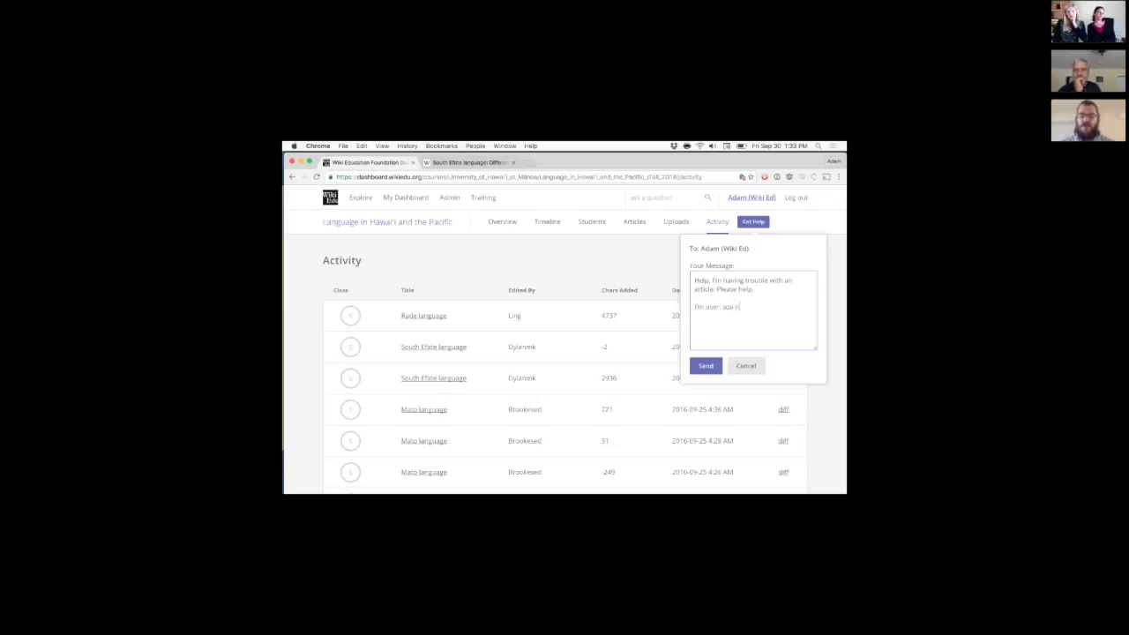
key(BackSpace)
key(BackSpace)
key(BackSpace)
key(BackSpace)
key(BackSpace)
key(BackSpace)
key(BackSpace)
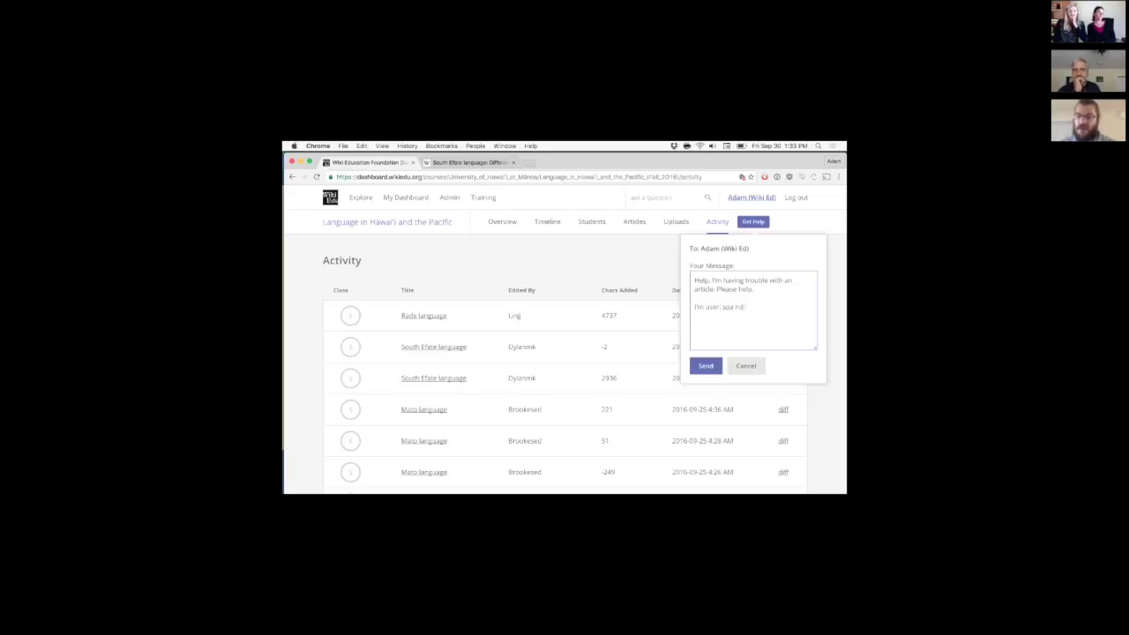
text(and so and)
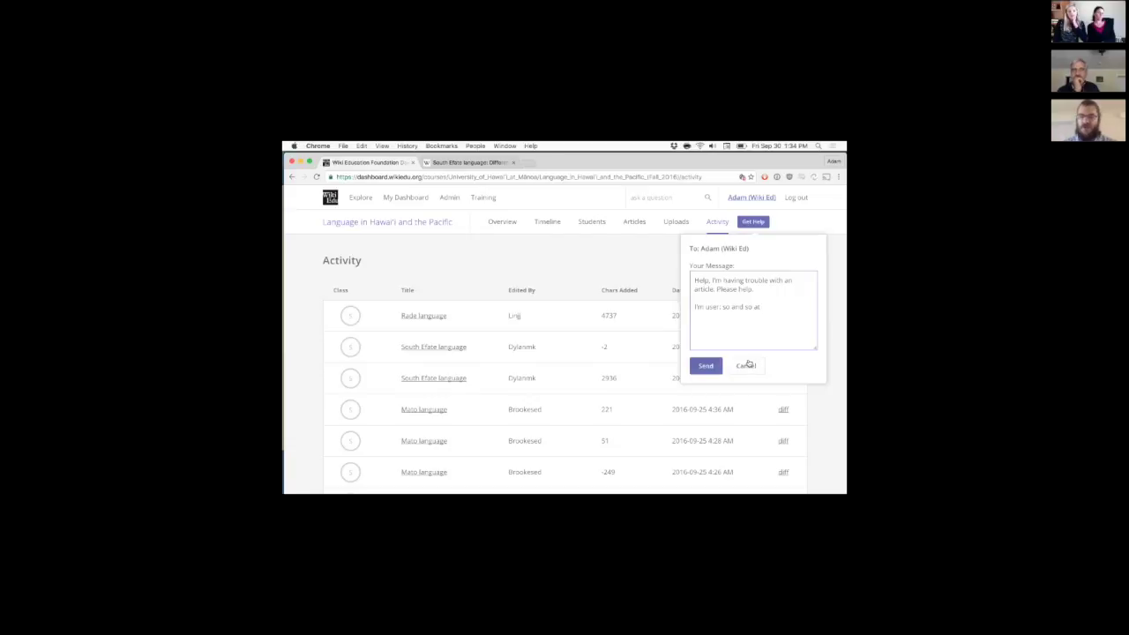
click(749, 365)
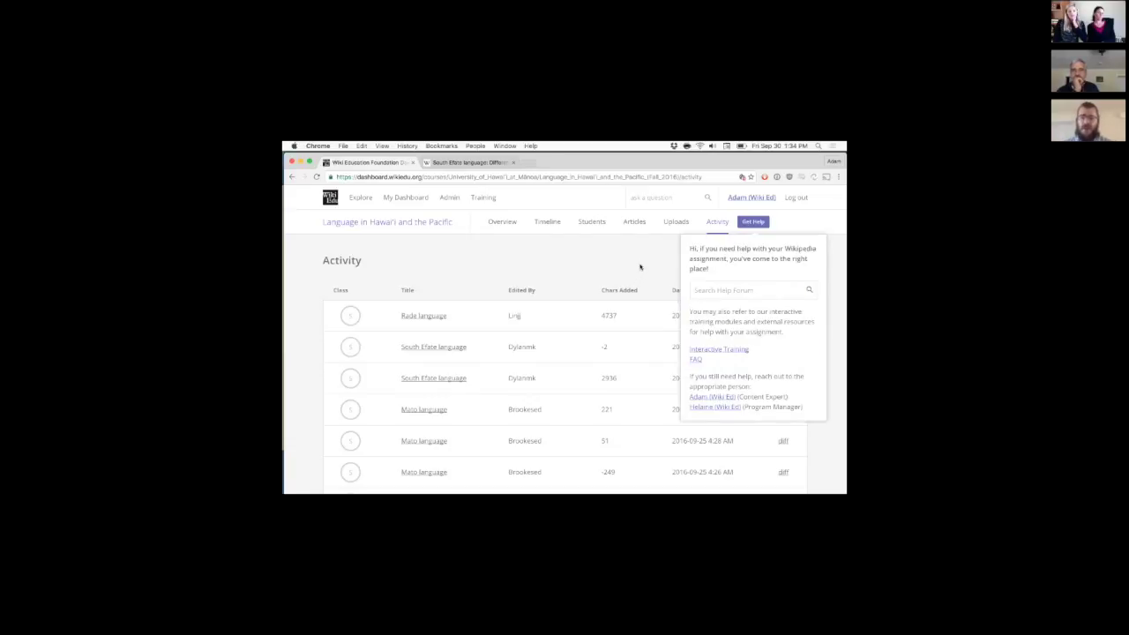
click(754, 223)
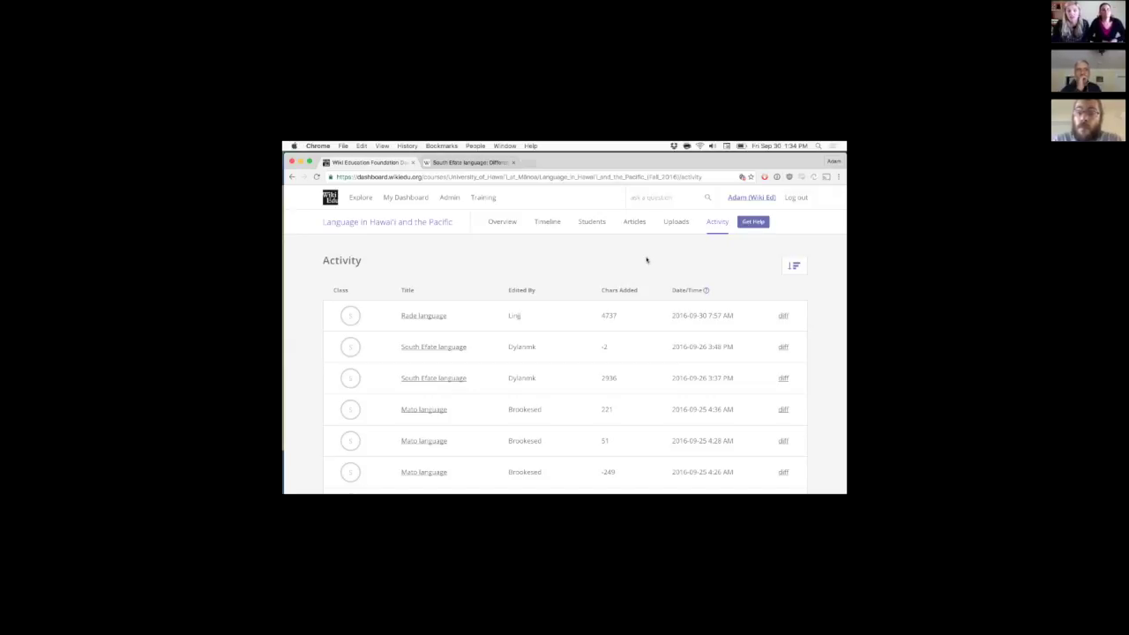
Open the course's Students list and view the first listed student's sandbox page on Wikipedia in a separate tab
click(592, 223)
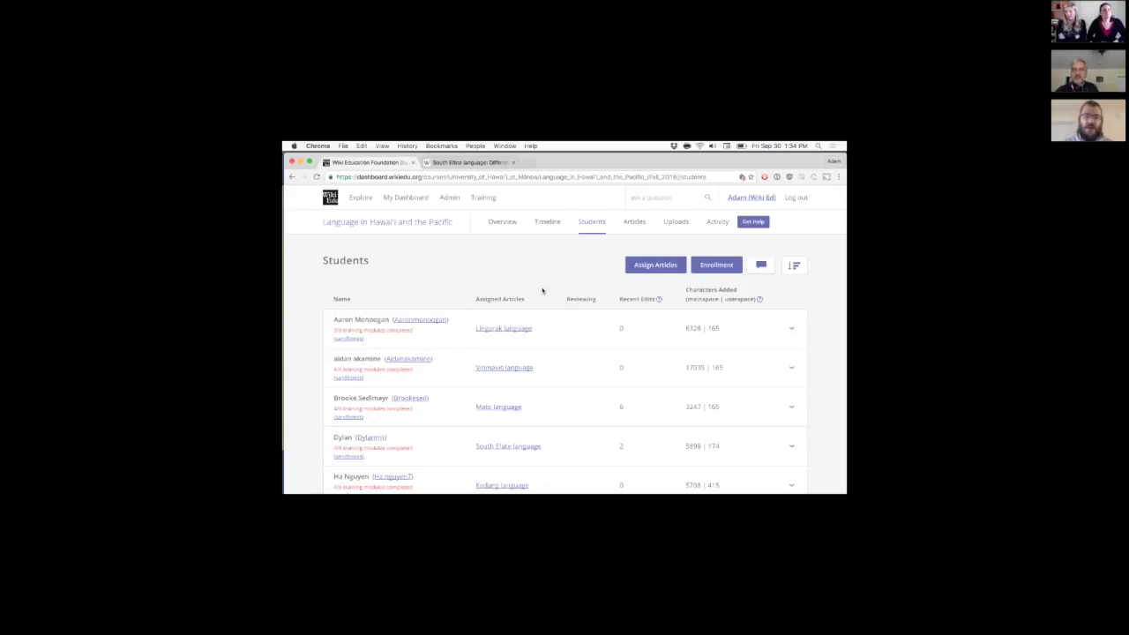
scroll(542, 291, down, 1)
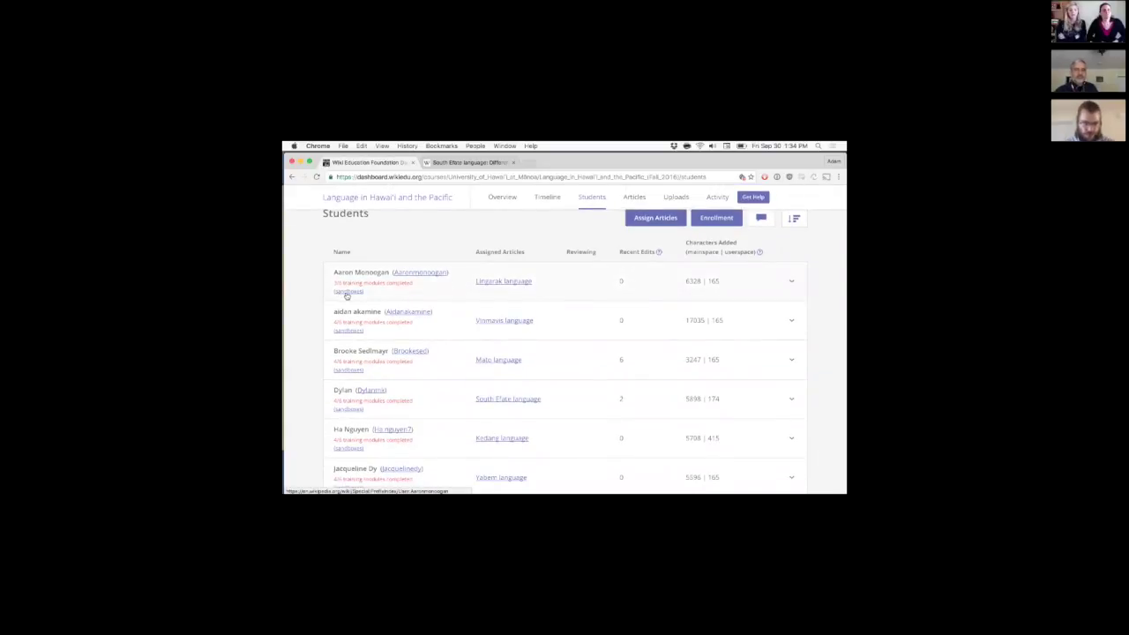
scroll(347, 297, up, 1)
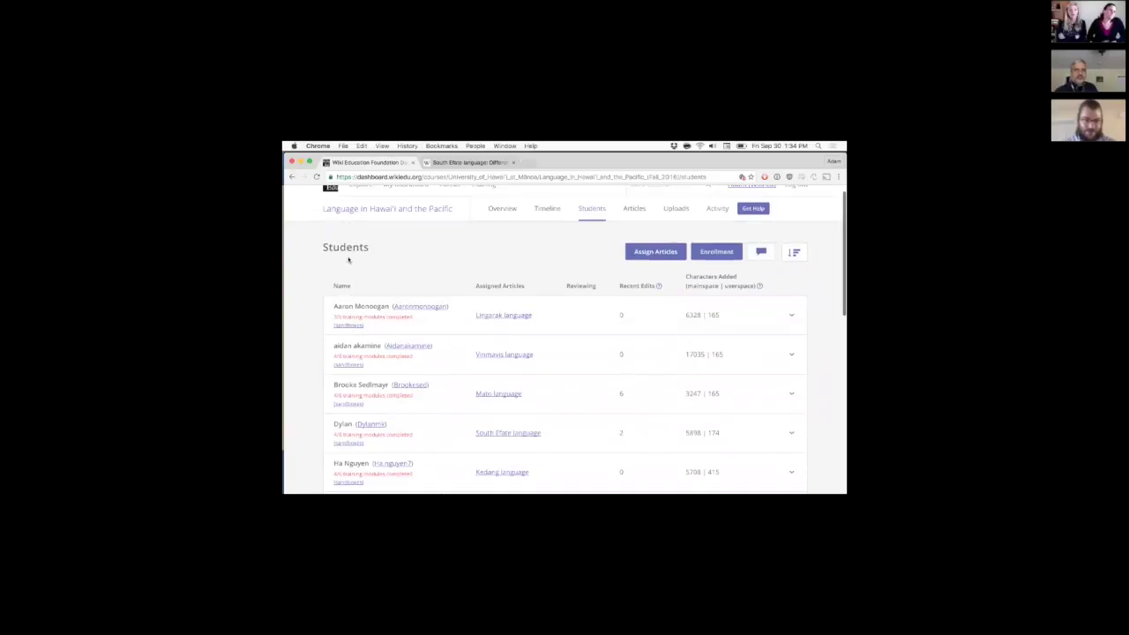
super+click(350, 326)
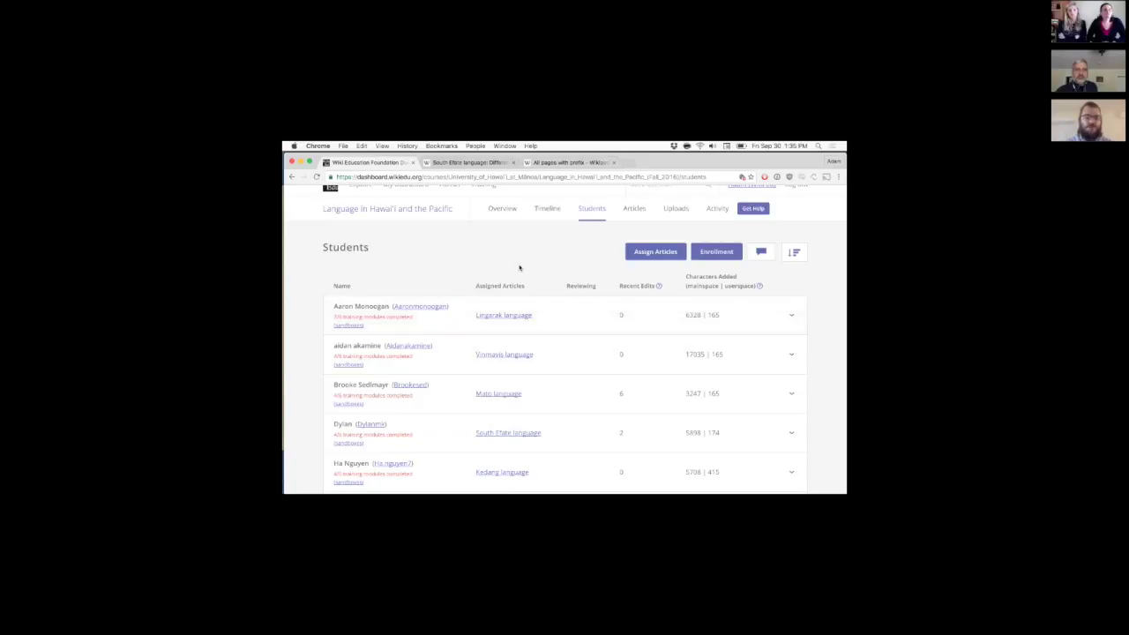
key(super+3)
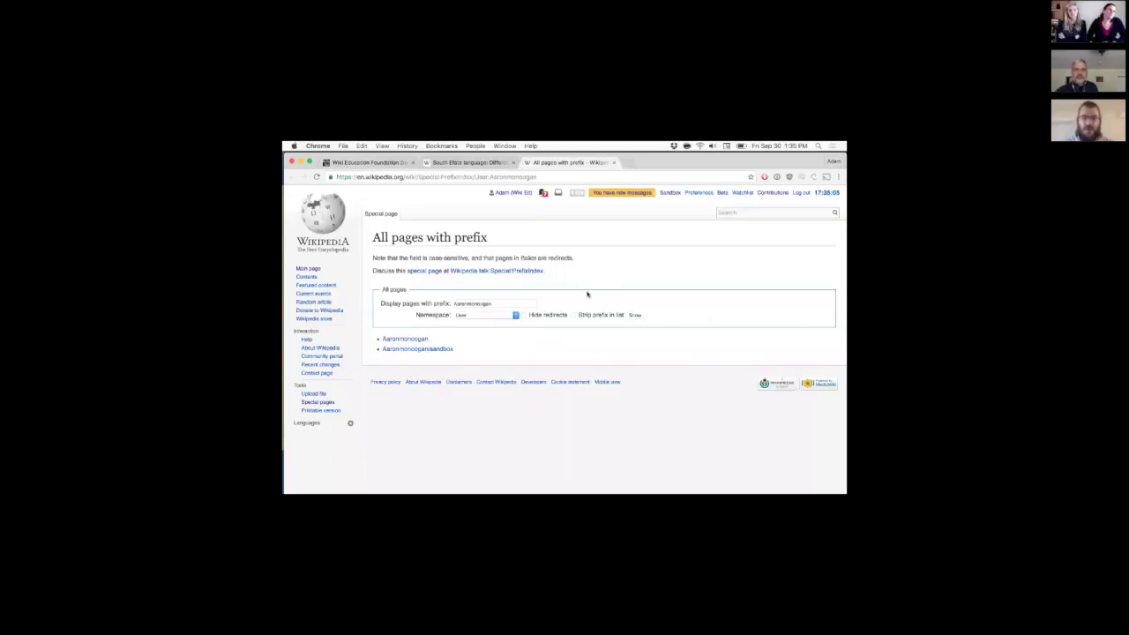
click(427, 351)
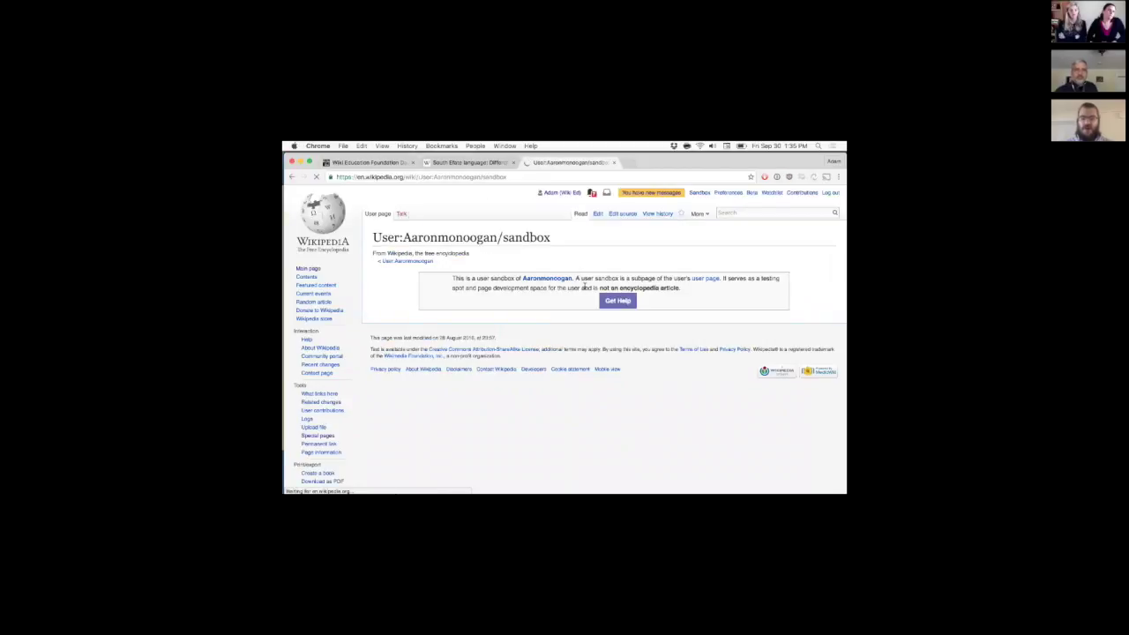
Review the dashboard's Students list, revisit the first student's sandbox page and close the dashboard tab
click(374, 164)
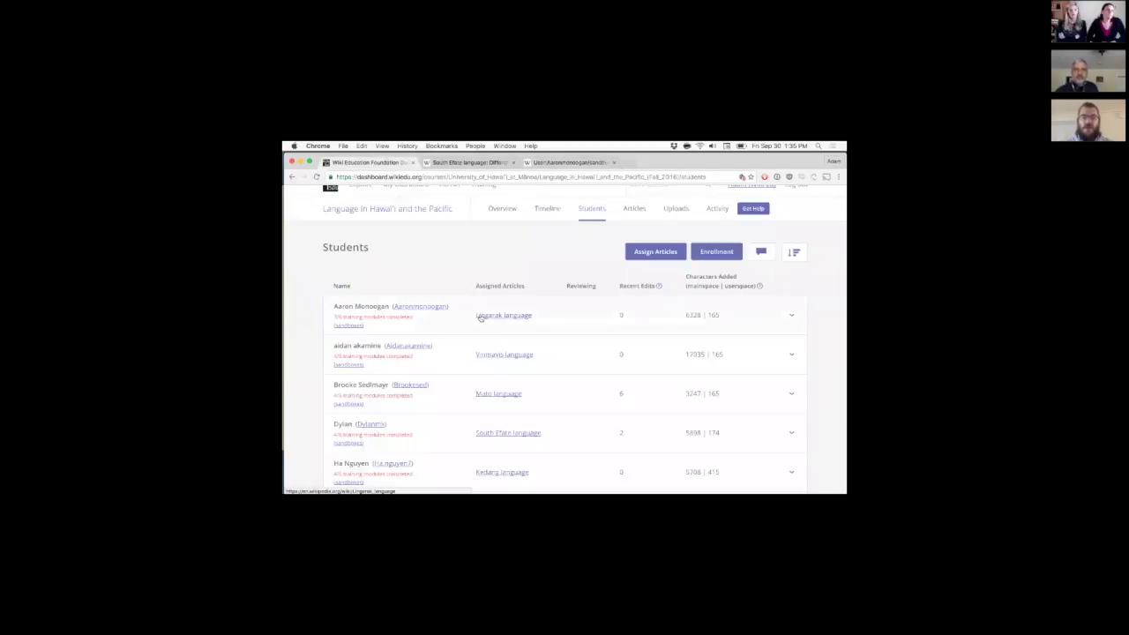
scroll(481, 318, down, 1)
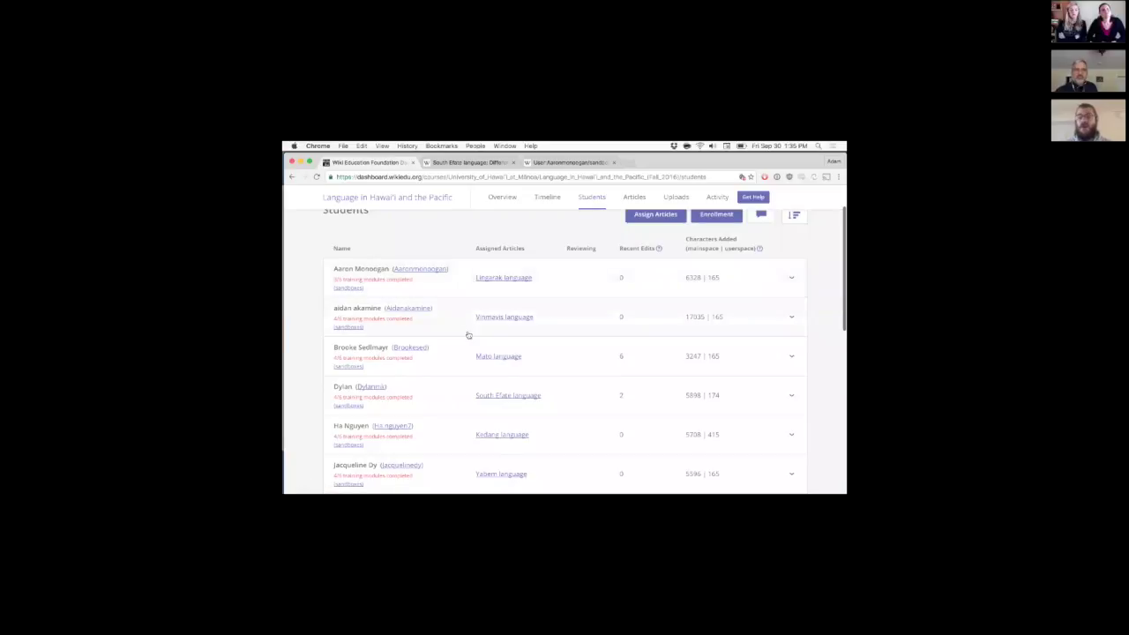
scroll(467, 370, down, 5)
scroll(465, 368, up, 6)
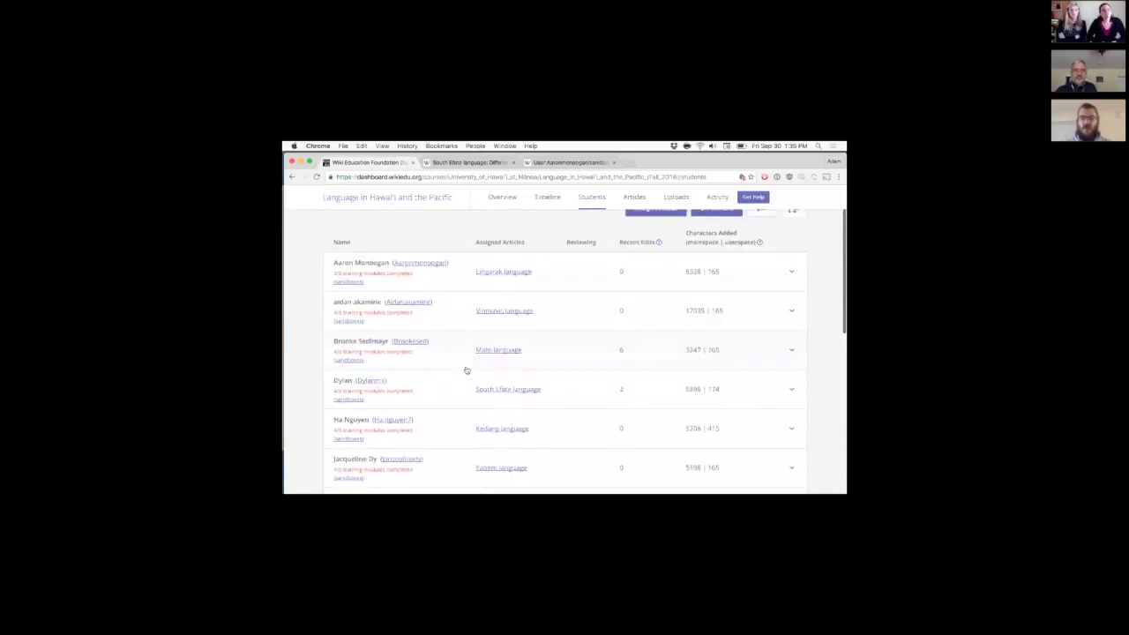
click(565, 166)
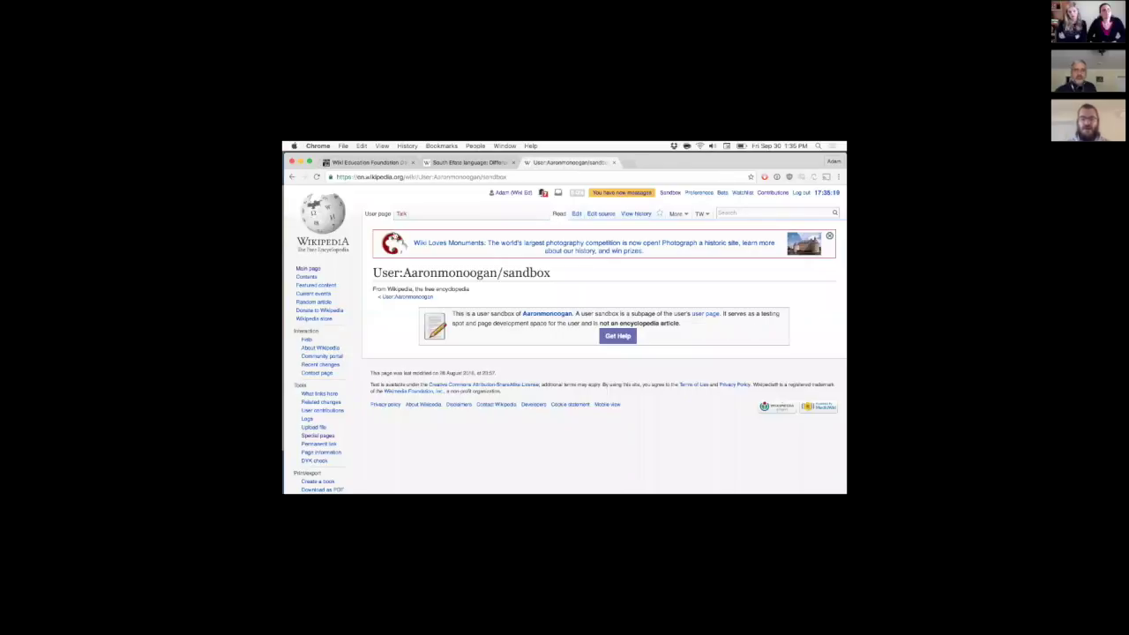
click(412, 162)
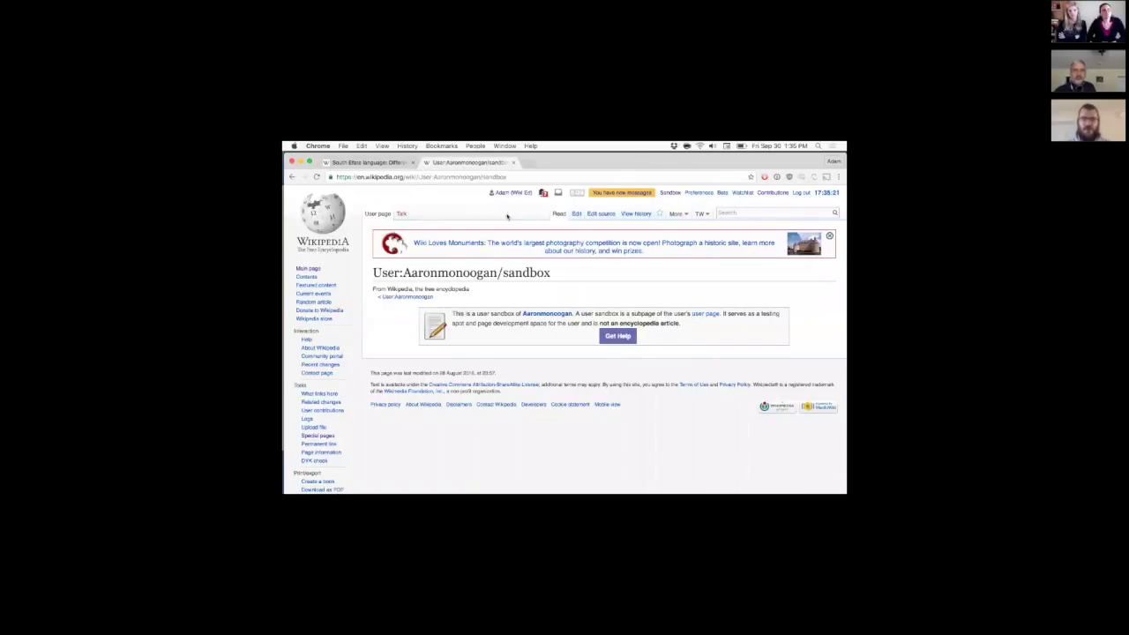
In the logged-out dashboard window, open the Students list, check the first student's sandbox page index and return to the list
click(402, 214)
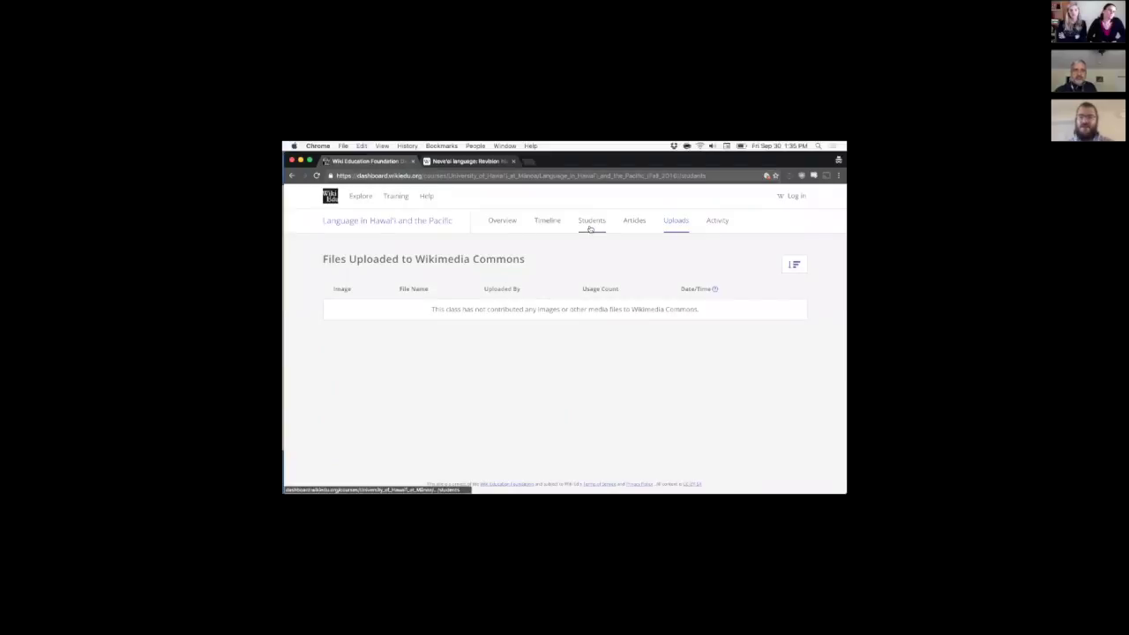
click(592, 221)
scroll(402, 300, down, 1)
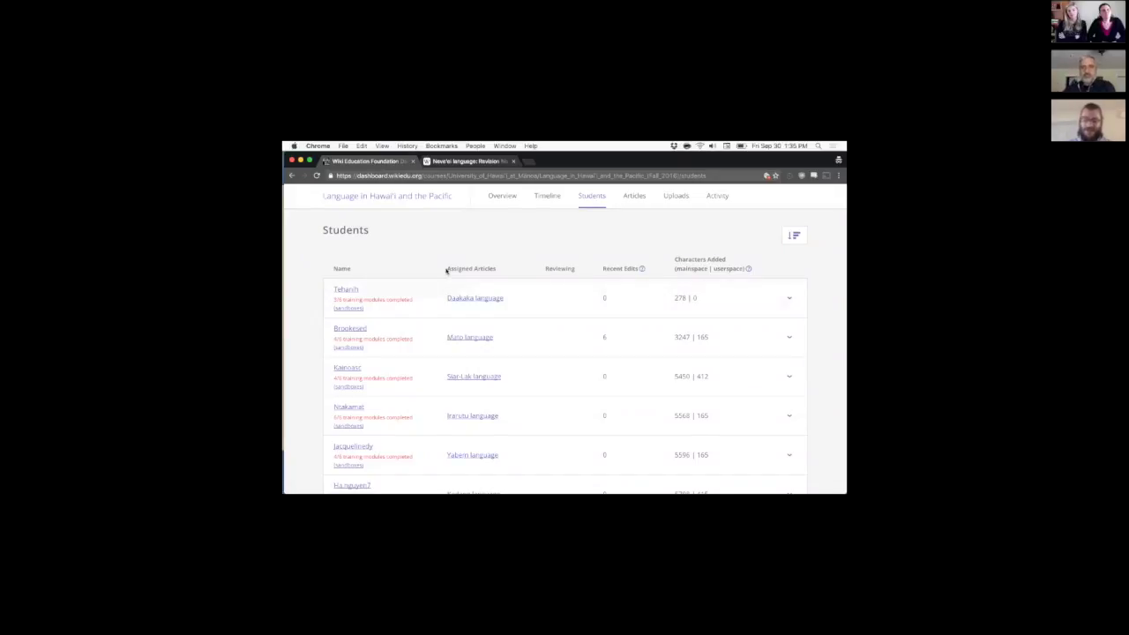
super+click(355, 311)
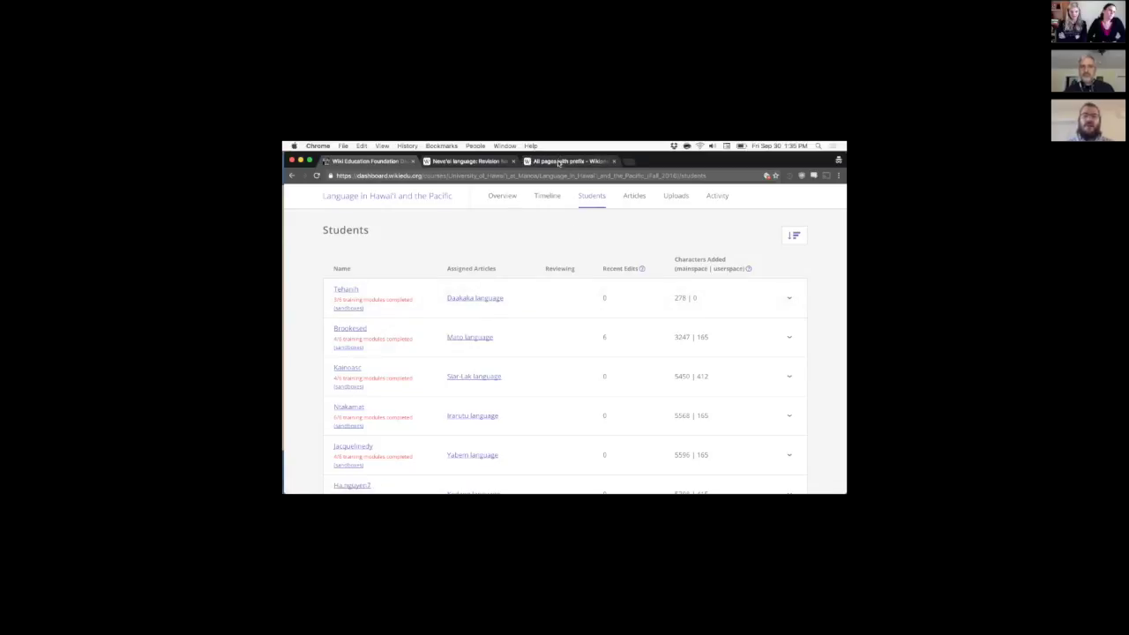
key(super+3)
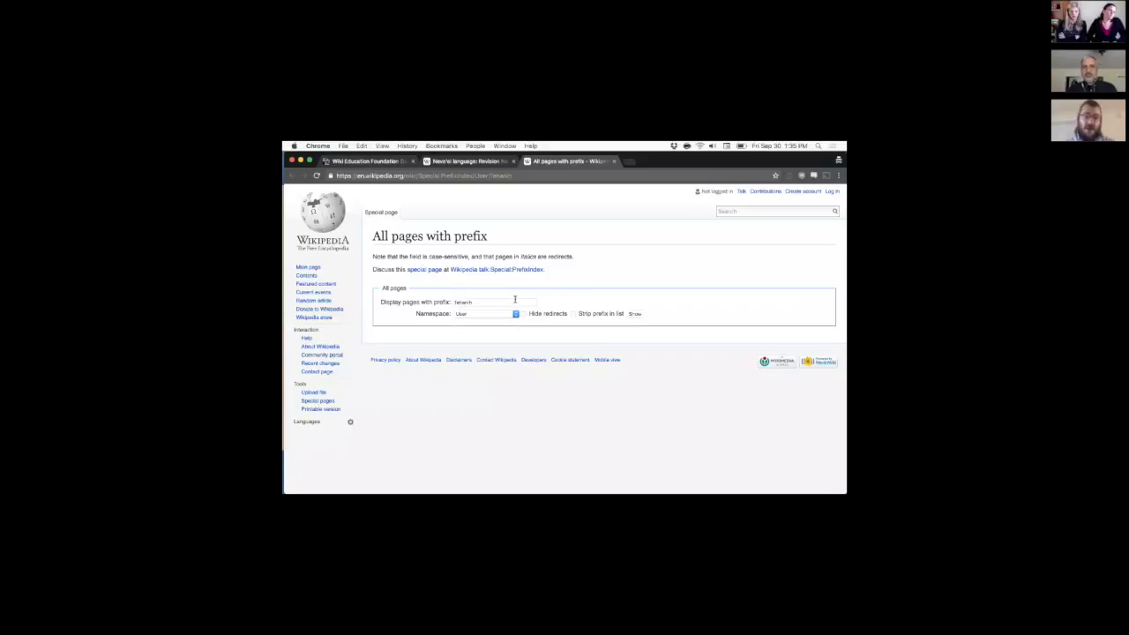
key(super+w)
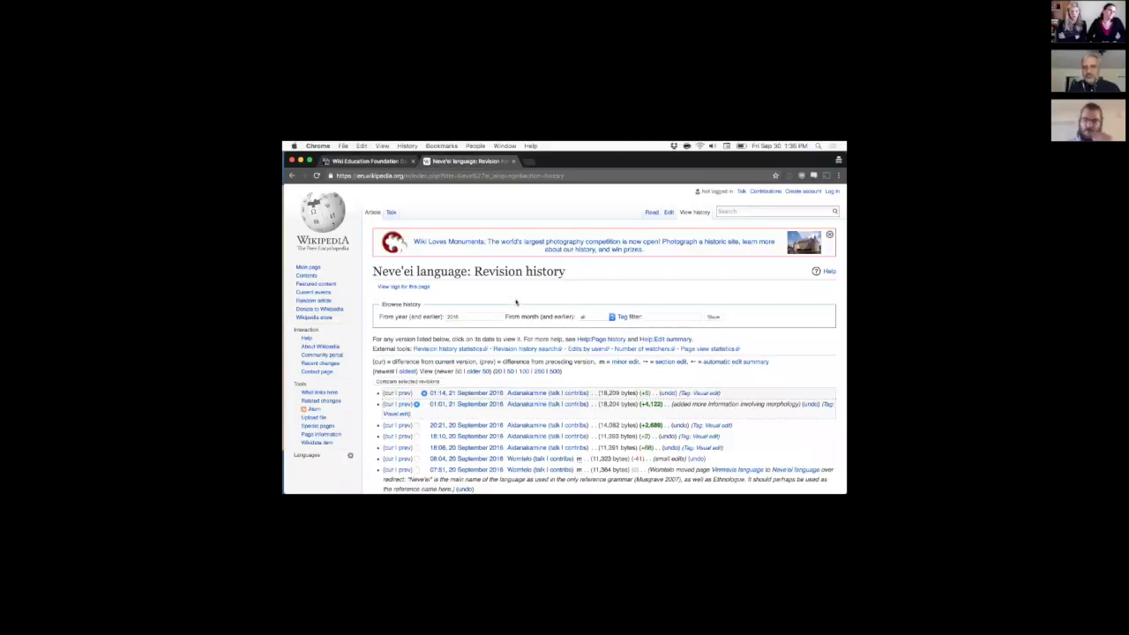
click(378, 163)
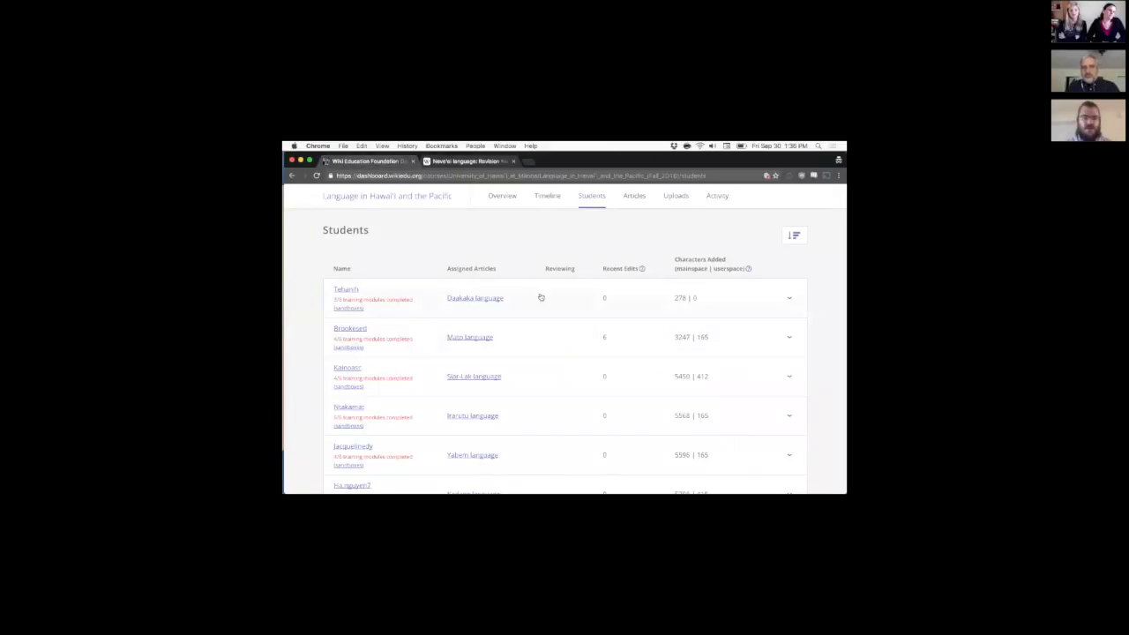